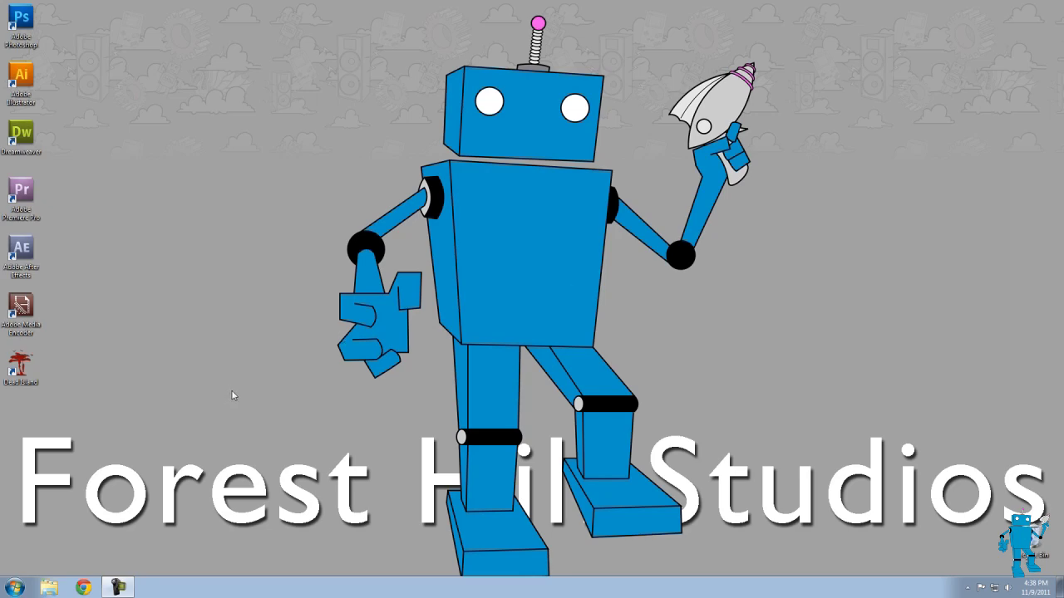
# Launch Chrome from the taskbar to reach the Google home page
pyautogui.click(83, 587)
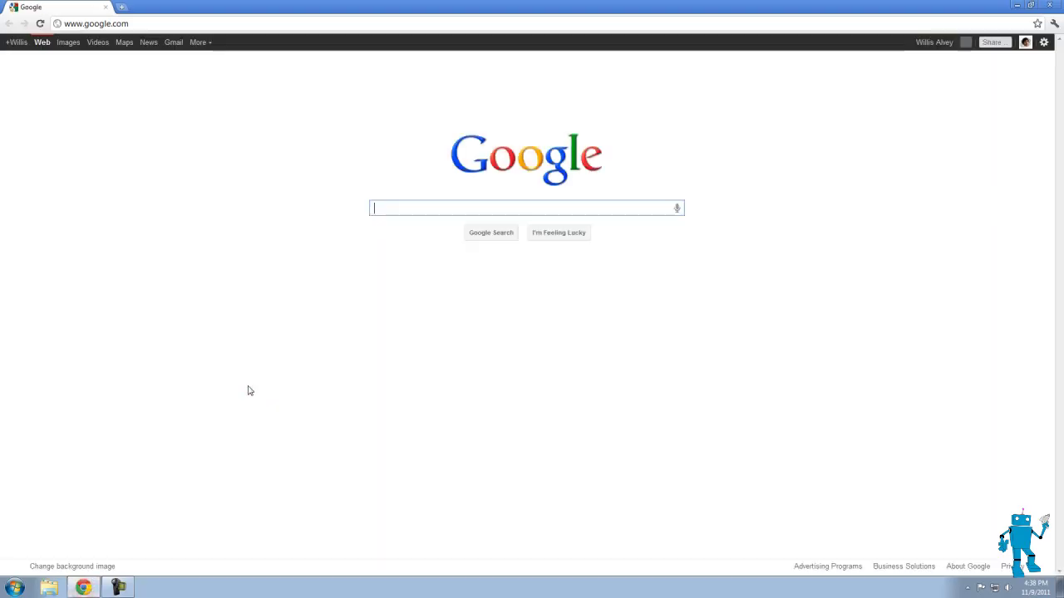
# Go to the personal Google+ stream and start creating a new Google+ page
pyautogui.click(247, 391)
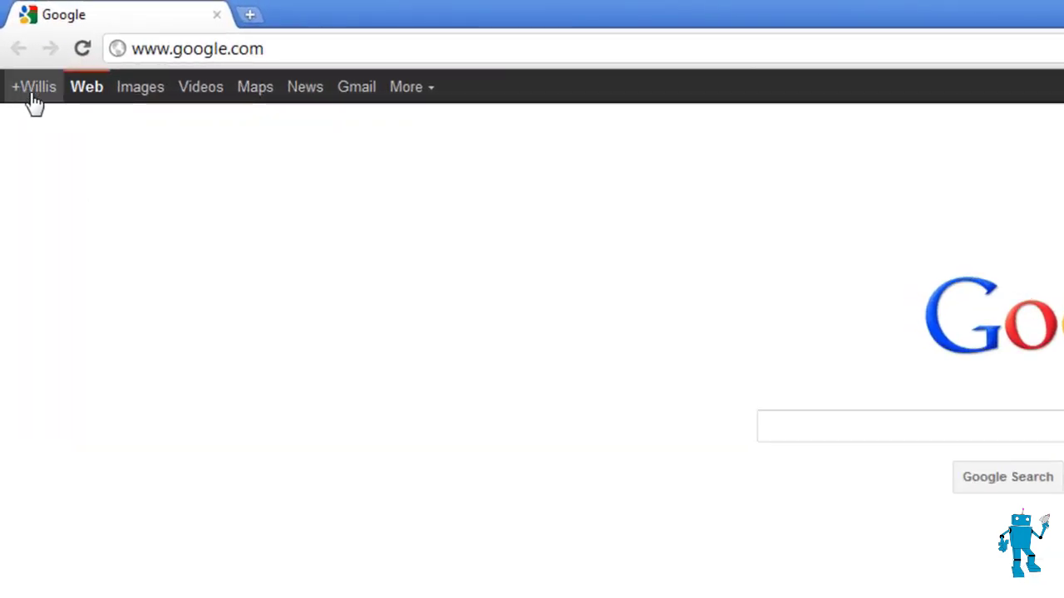
pyautogui.click(33, 93)
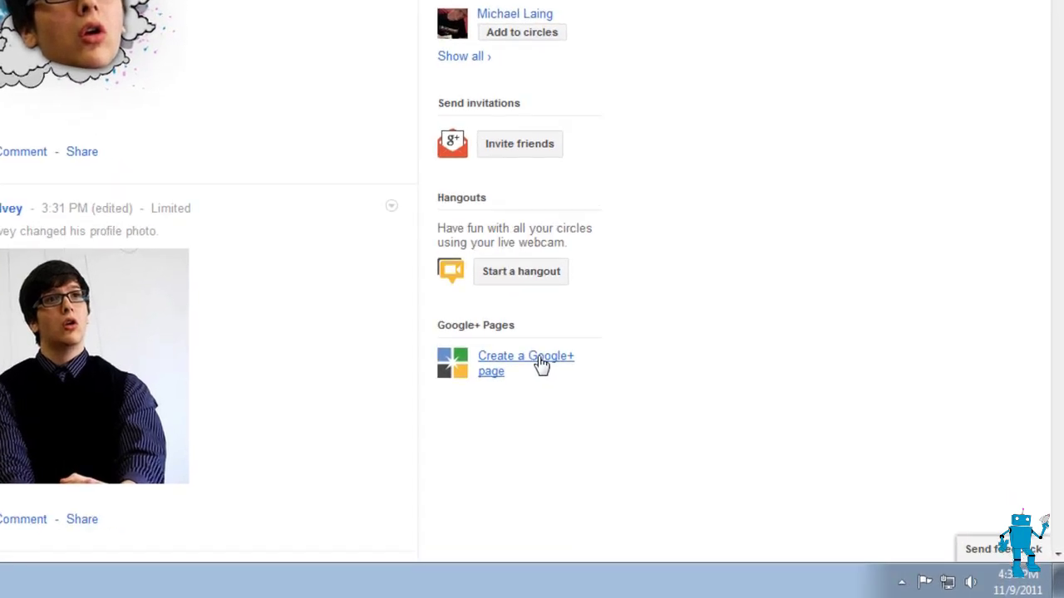
pyautogui.click(541, 364)
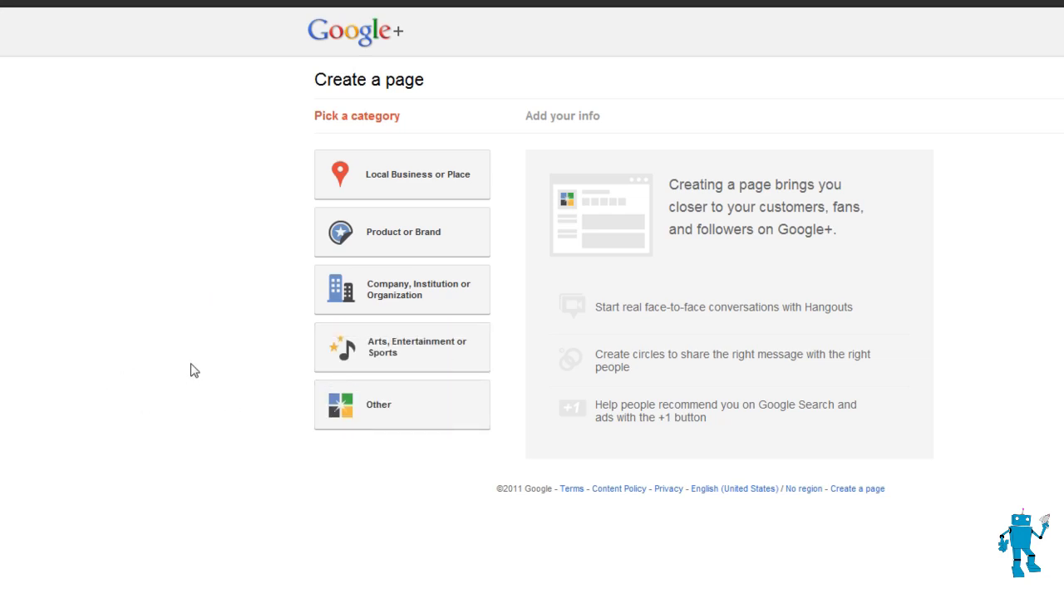
pyautogui.click(395, 314)
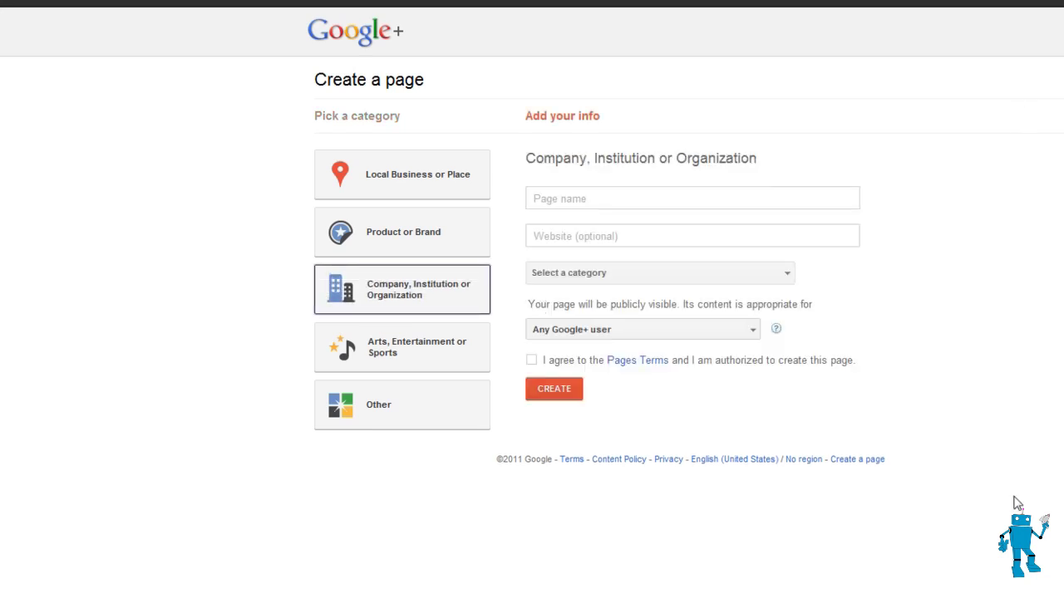
pyautogui.click(811, 200)
pyautogui.write('Your')
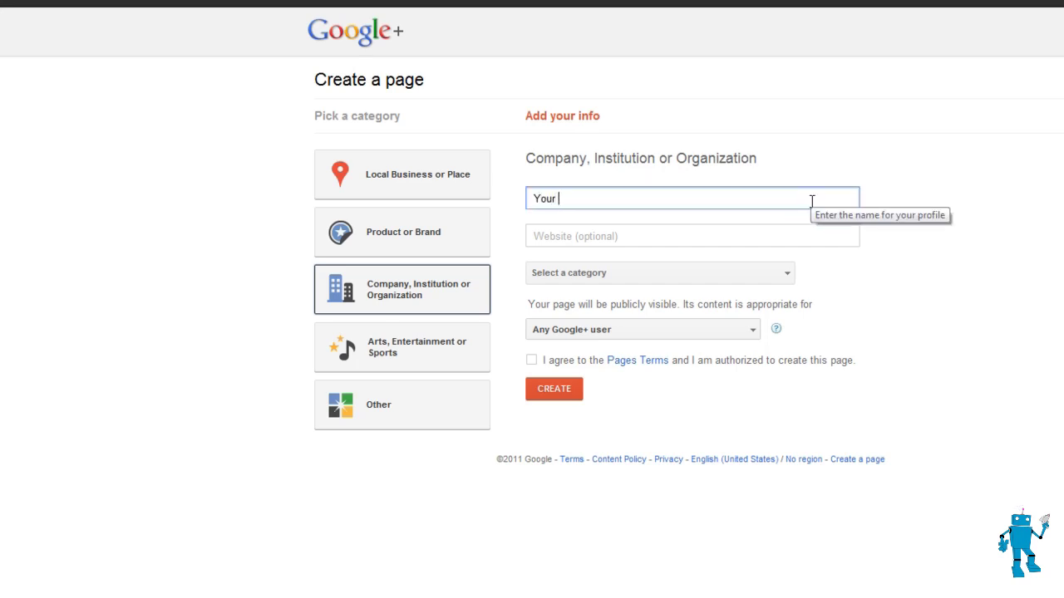
pyautogui.write('Company')
pyautogui.write(' Name')
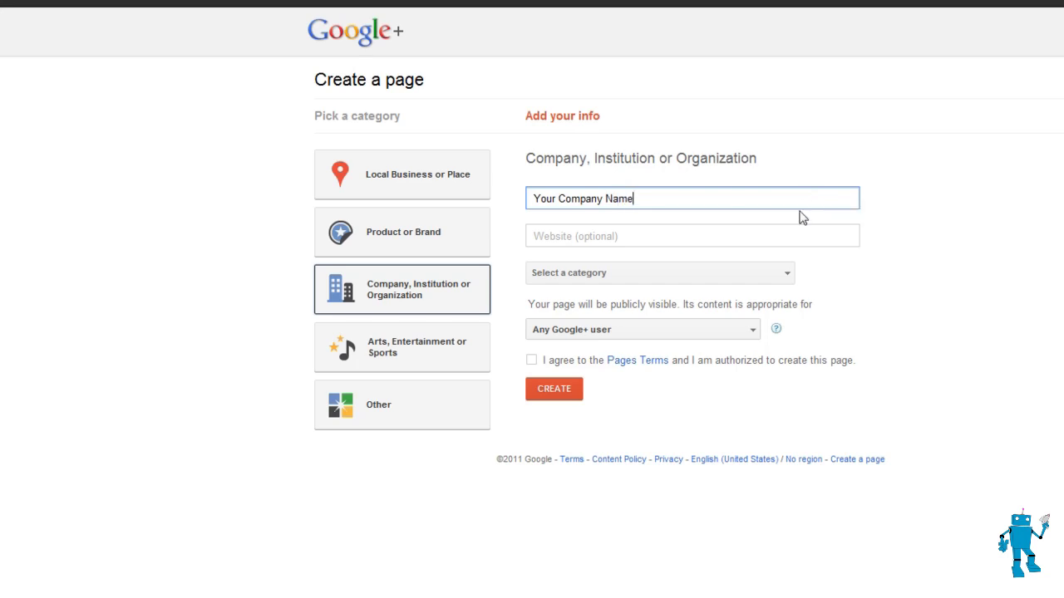
pyautogui.click(788, 232)
pyautogui.write('ww')
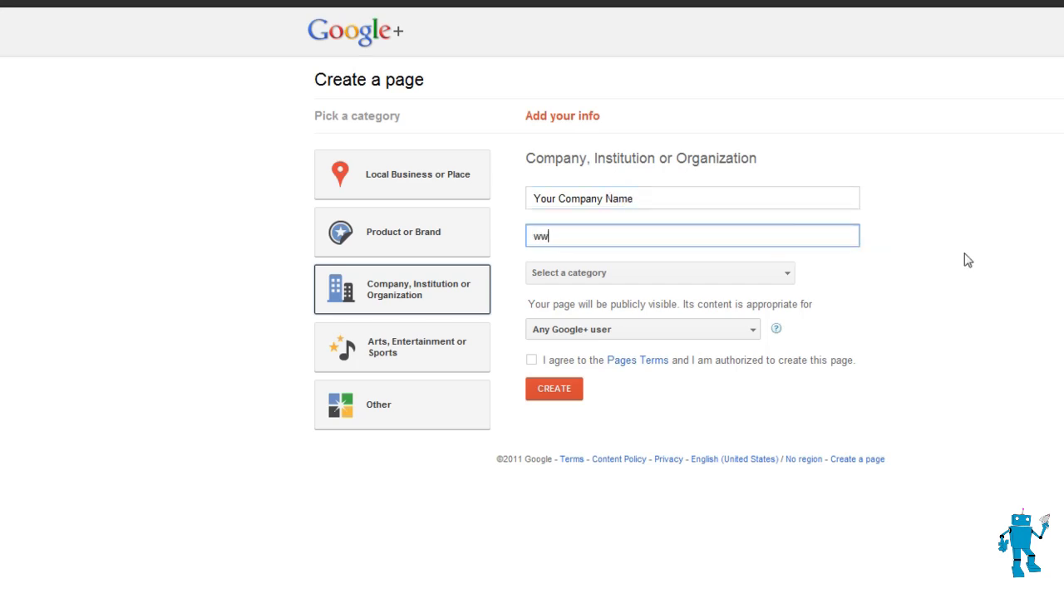
pyautogui.write('.')
pyautogui.press('BackSpace')
pyautogui.write('you')
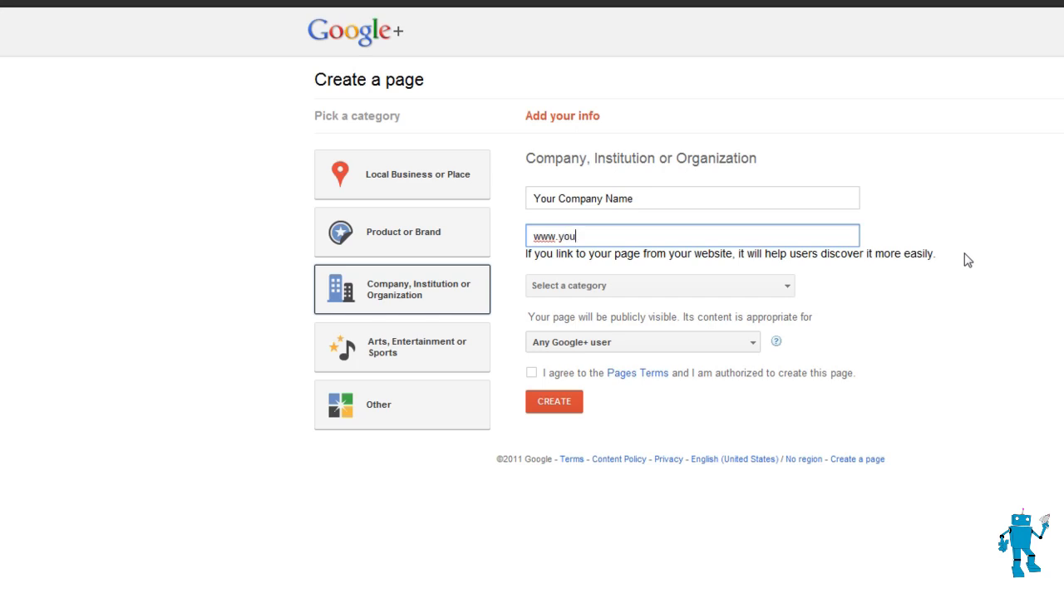
pyautogui.write('rcompany')
pyautogui.write('.com')
# Set category Energy and Utilities, allow any Google+ user, accept the Pages Terms, and create the page
pyautogui.click(965, 256)
pyautogui.click(789, 285)
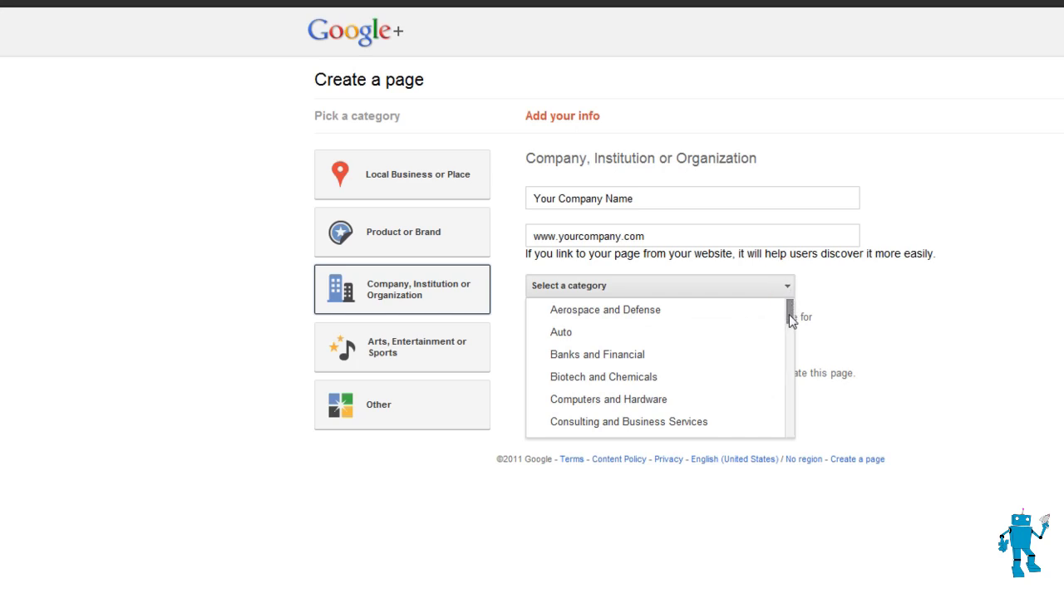
pyautogui.moveTo(789, 320); pyautogui.dragTo(789, 341)
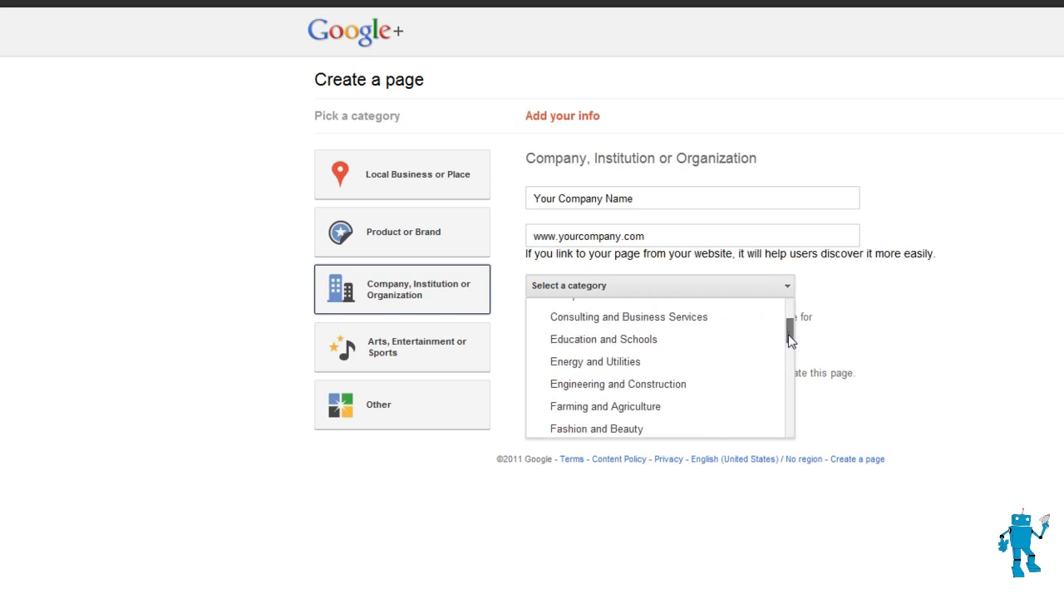
pyautogui.click(624, 366)
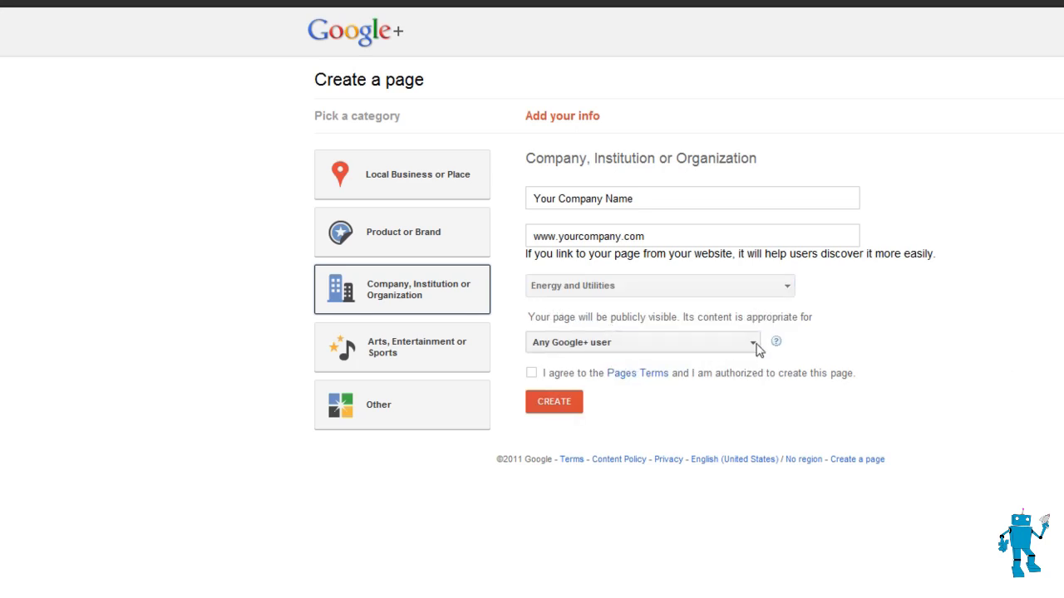
pyautogui.click(753, 345)
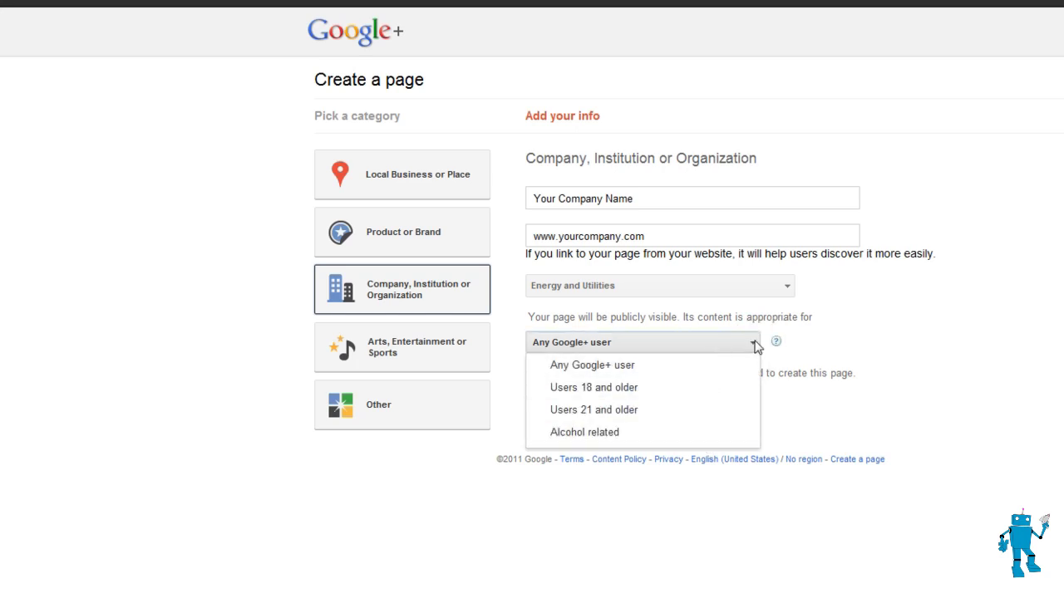
pyautogui.click(754, 345)
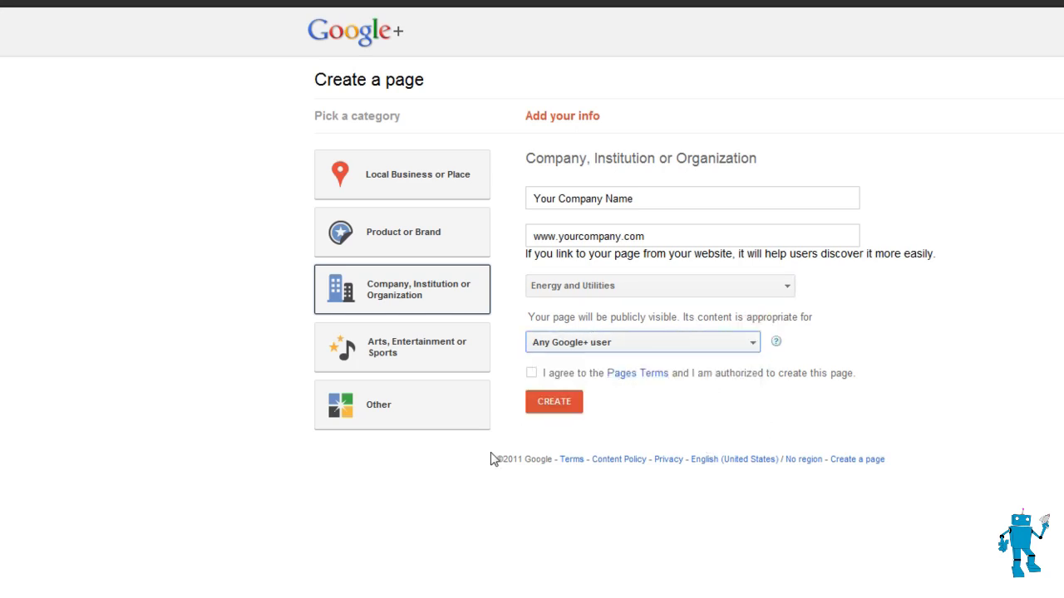
pyautogui.click(532, 374)
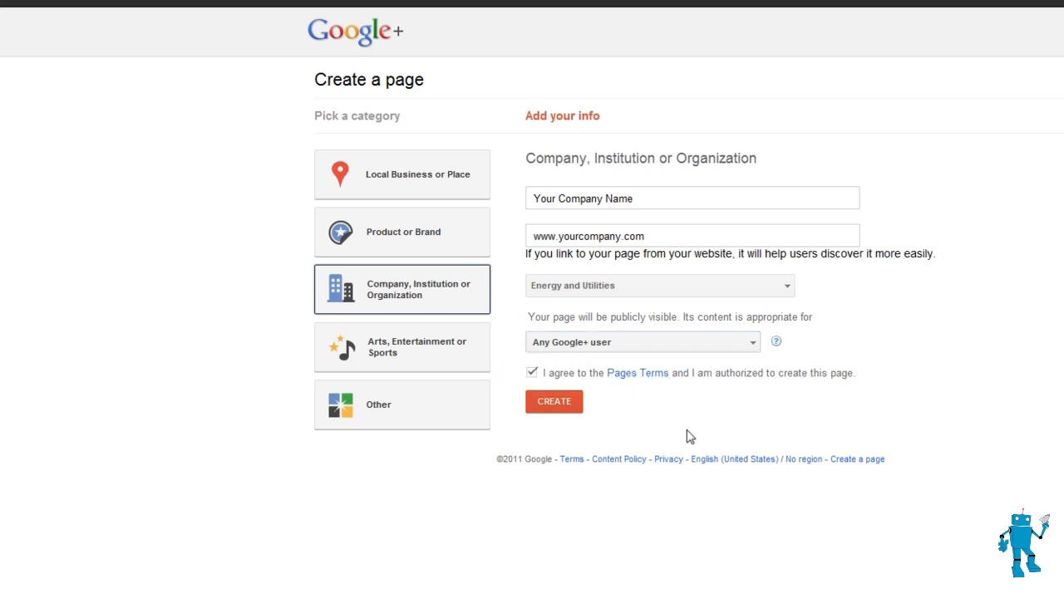
pyautogui.click(571, 411)
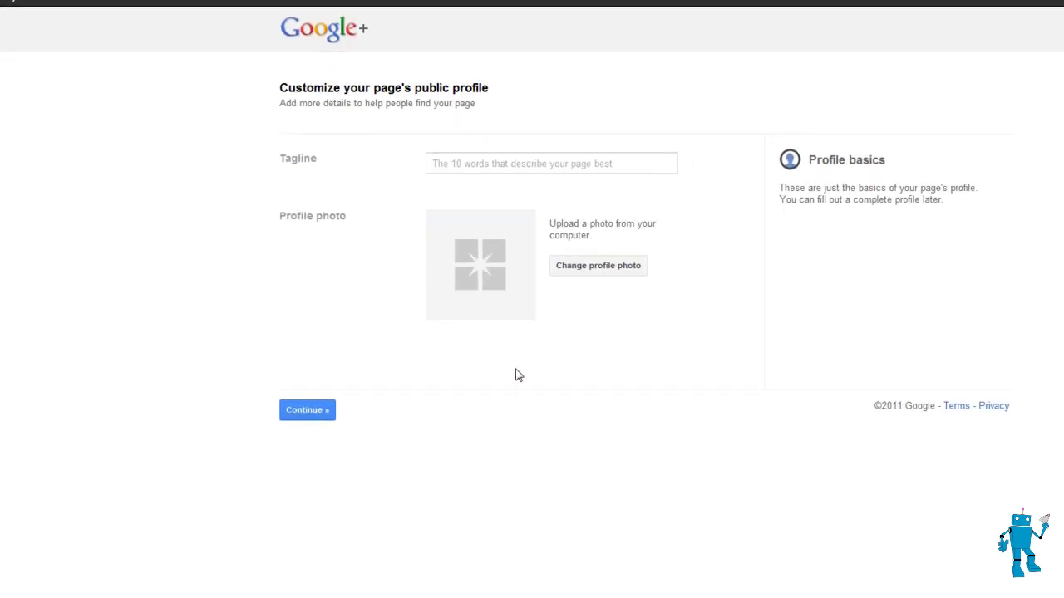
# Dismiss the acting-as-page notice, enter tagline 'This Company Is Awesome!', and bring up the profile photo chooser
pyautogui.click(599, 161)
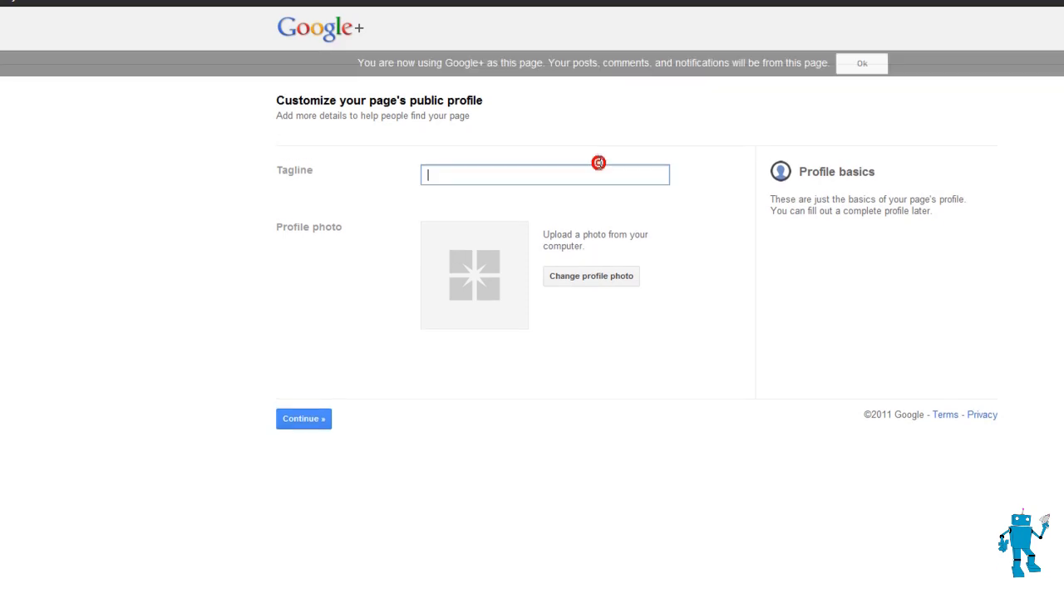
pyautogui.click(600, 164)
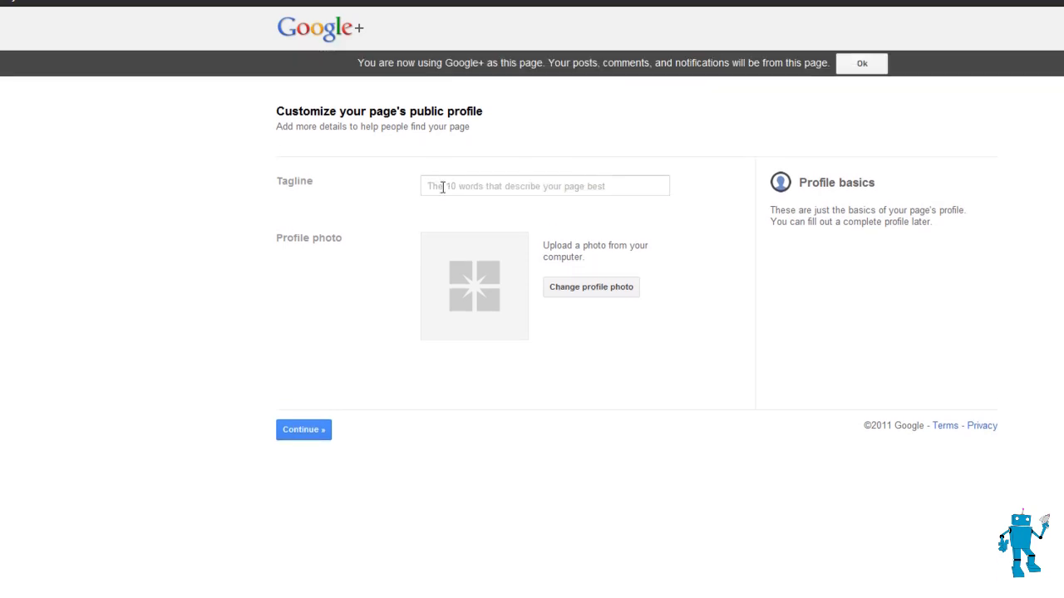
pyautogui.click(861, 63)
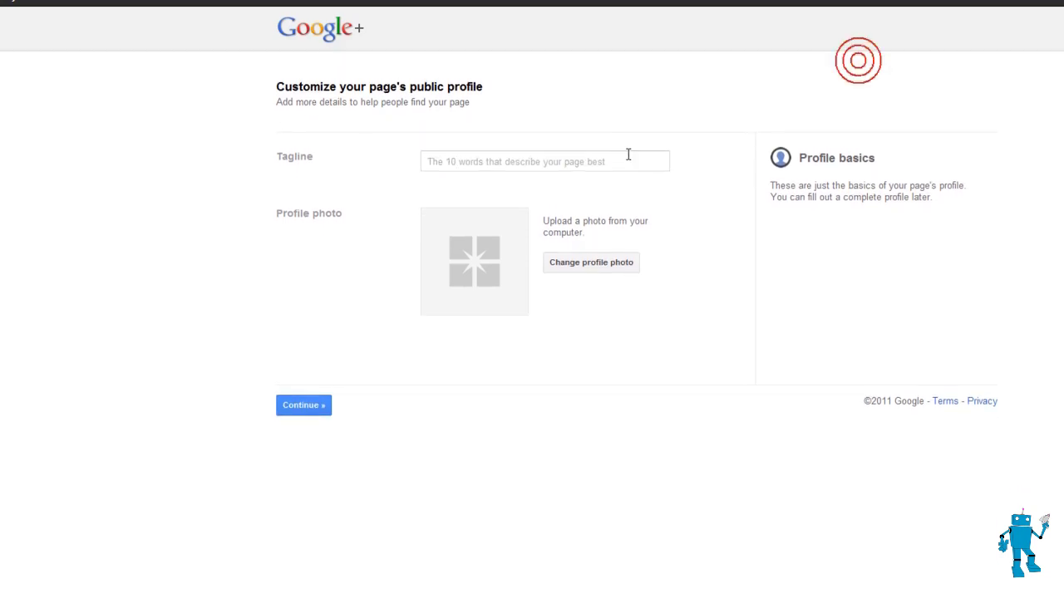
pyautogui.click(627, 155)
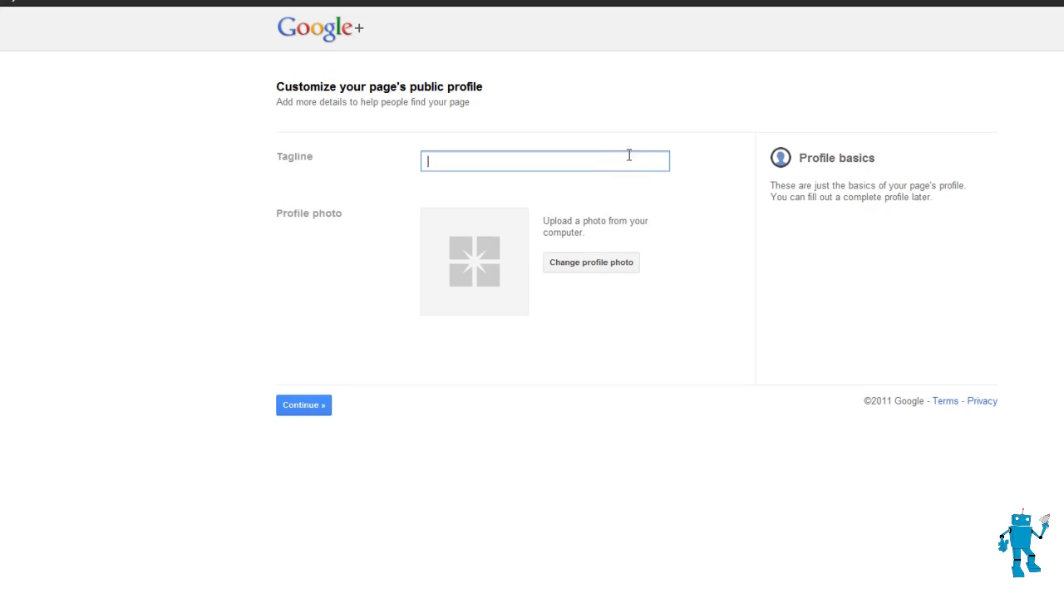
pyautogui.write('This Company Is A')
pyautogui.write('wesome!')
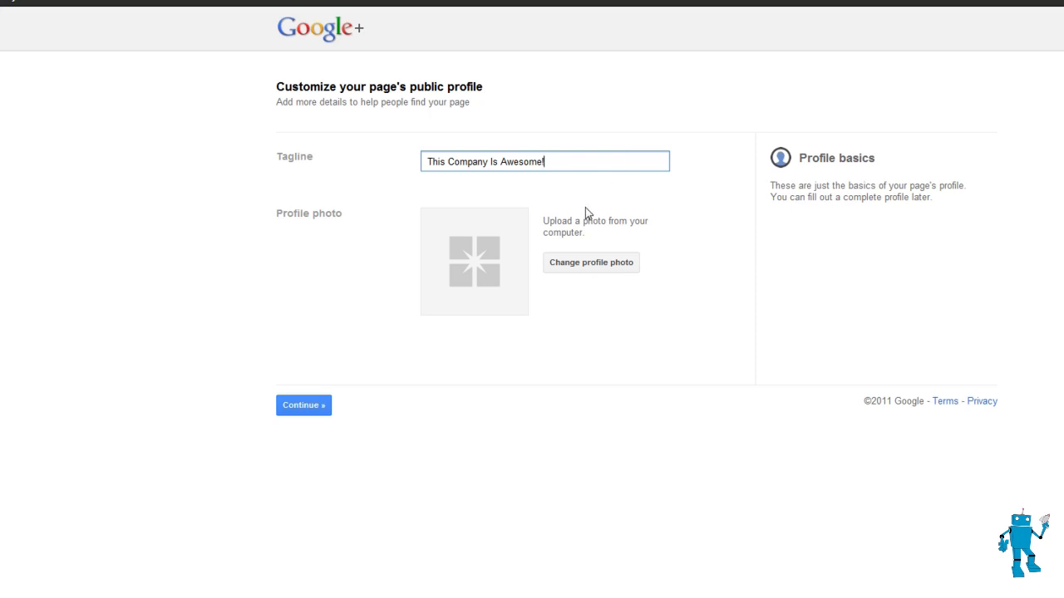
pyautogui.moveTo(582, 220); pyautogui.dragTo(587, 220)
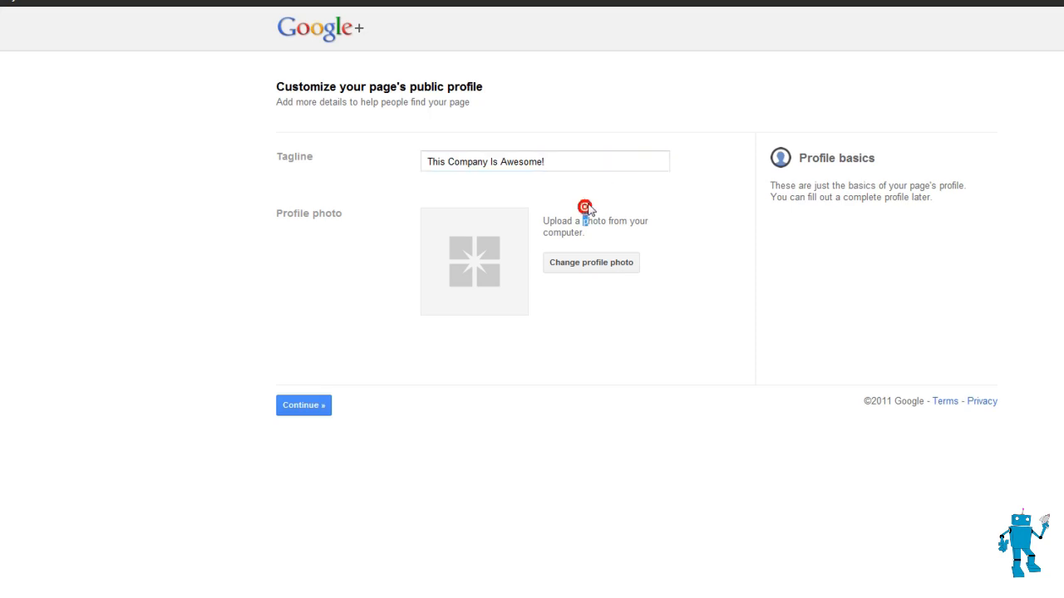
pyautogui.click(600, 271)
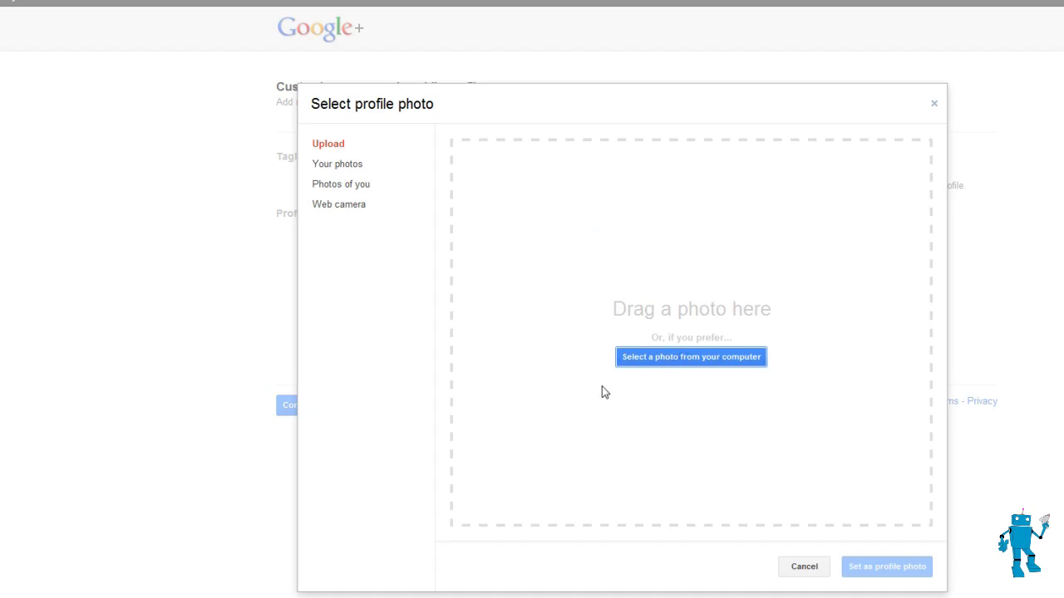
# Upload the business page image from the Pictures 'video stuff' folder, cropped to the whole image
pyautogui.click(665, 366)
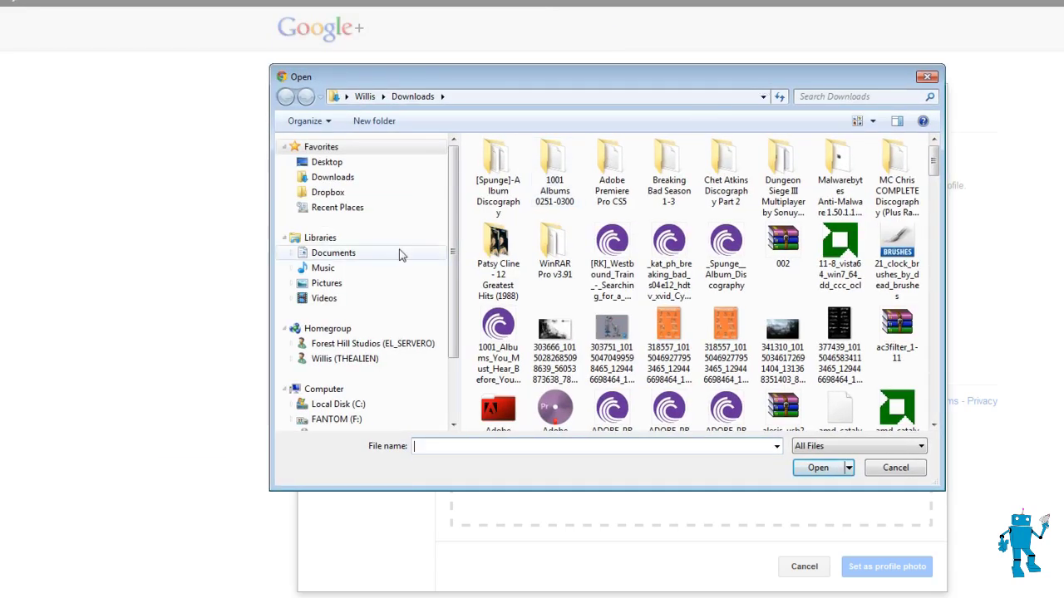
pyautogui.click(313, 284)
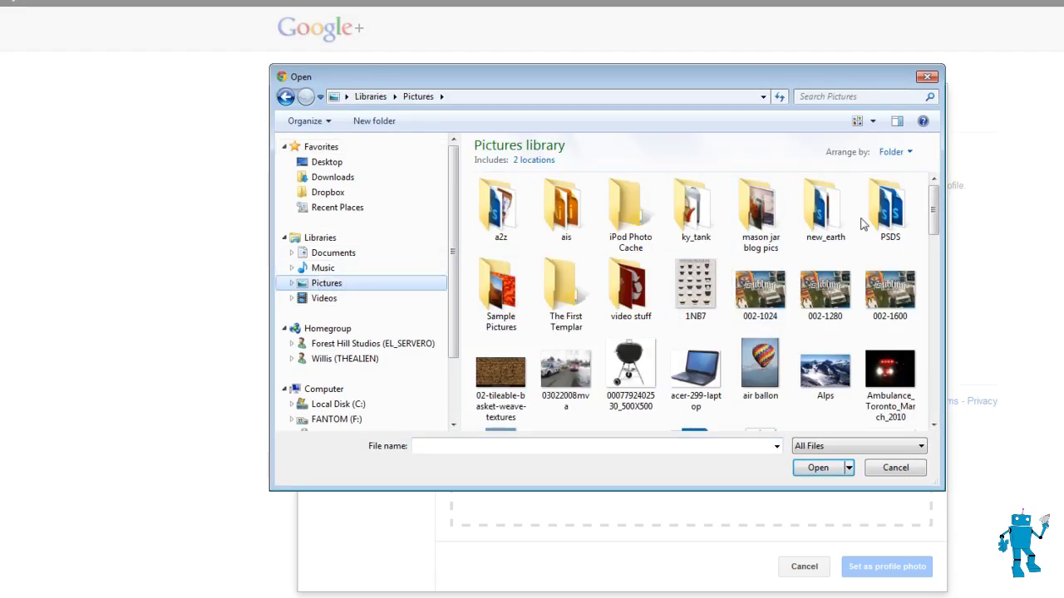
pyautogui.doubleClick(638, 302)
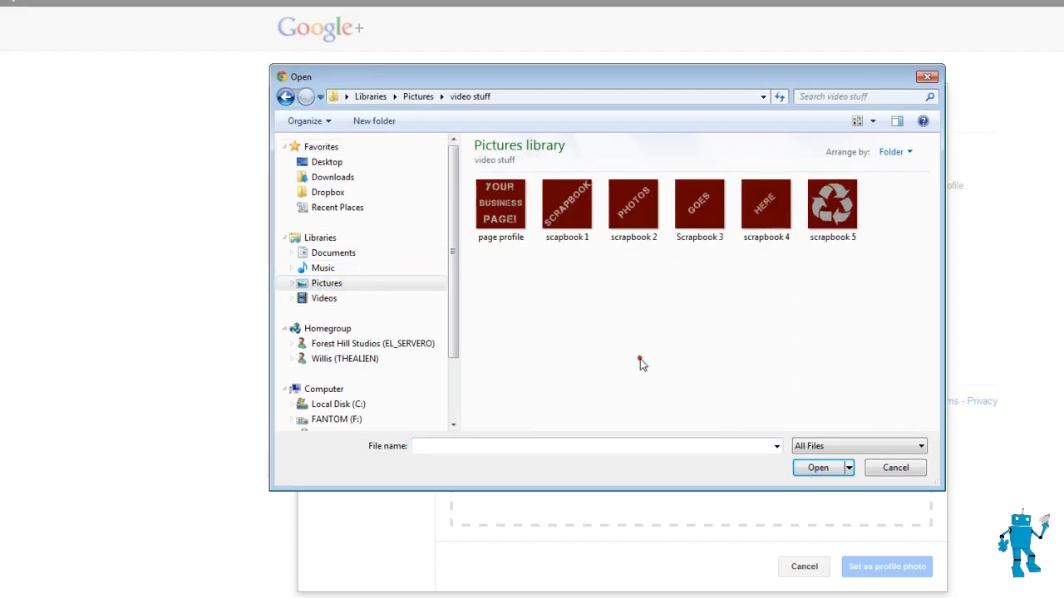
pyautogui.doubleClick(499, 218)
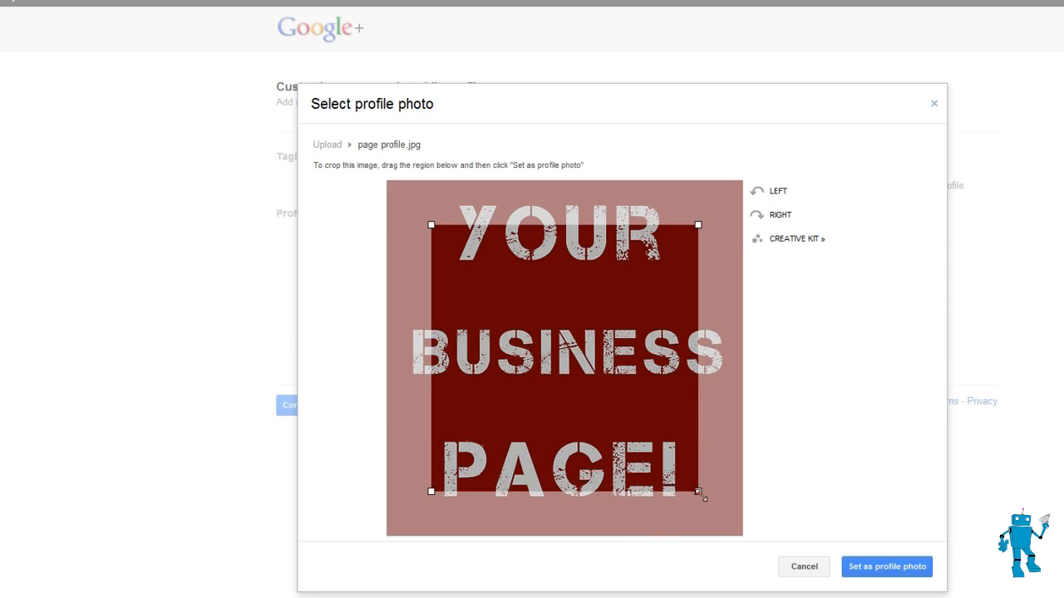
pyautogui.moveTo(698, 493); pyautogui.dragTo(743, 536)
pyautogui.moveTo(431, 224); pyautogui.dragTo(387, 181)
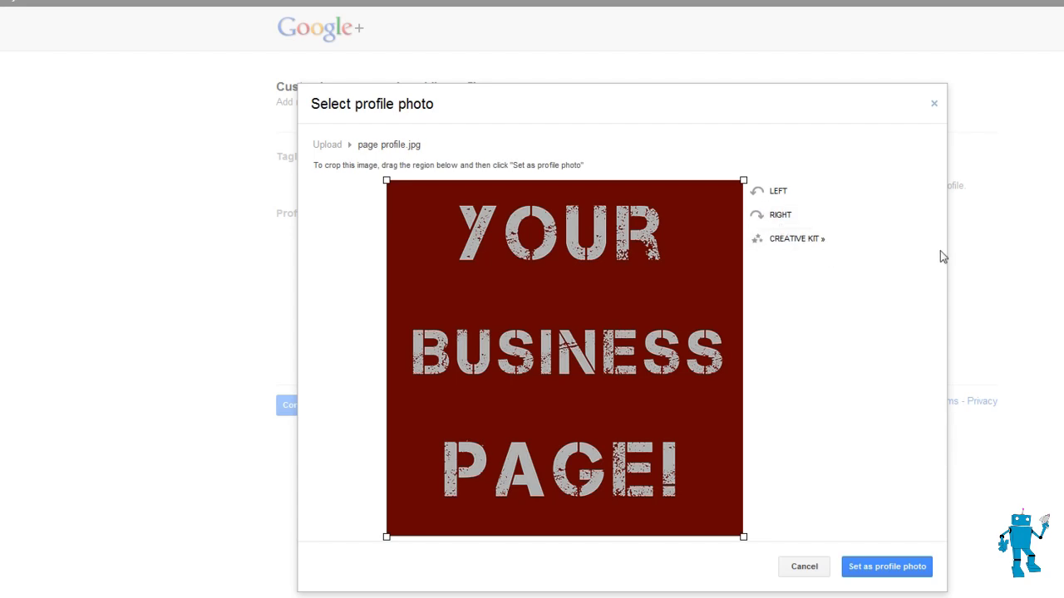
# Rotate the image and back upright, cancel out of Creative Kit, then set it as profile photo
pyautogui.click(779, 192)
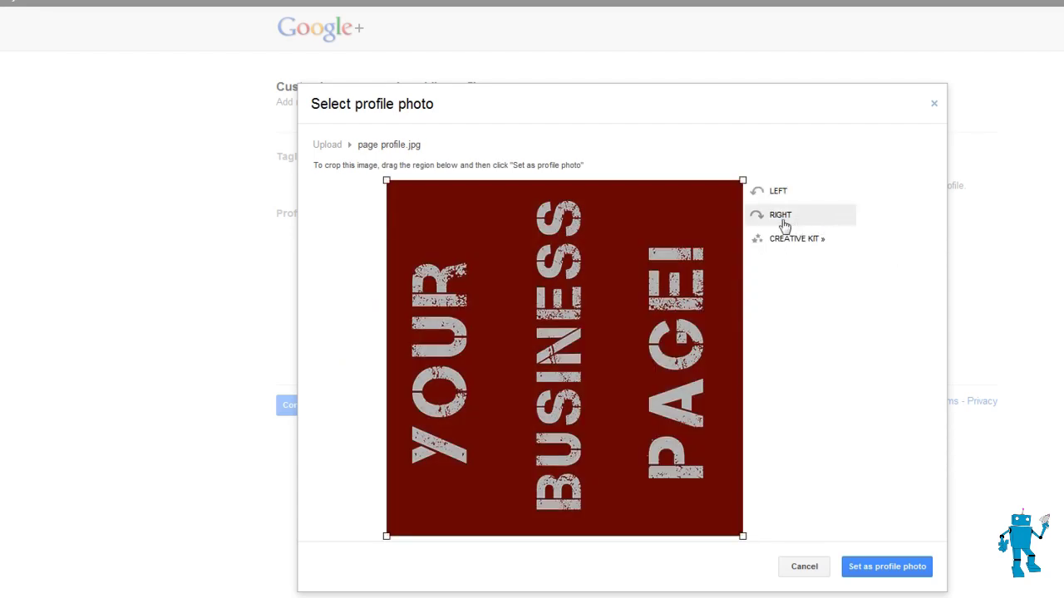
pyautogui.click(781, 216)
pyautogui.click(826, 239)
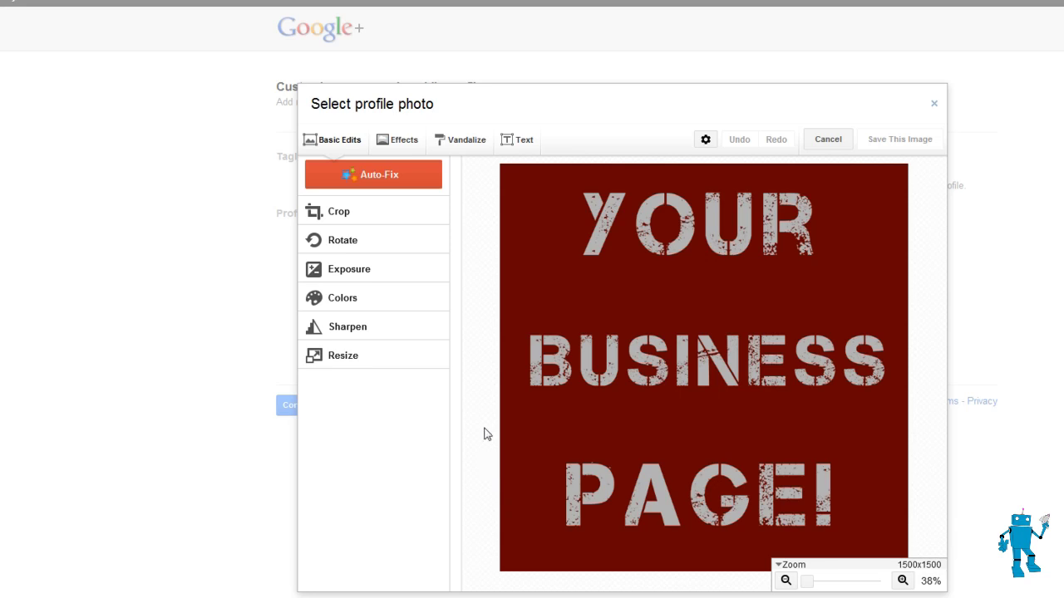
pyautogui.click(827, 140)
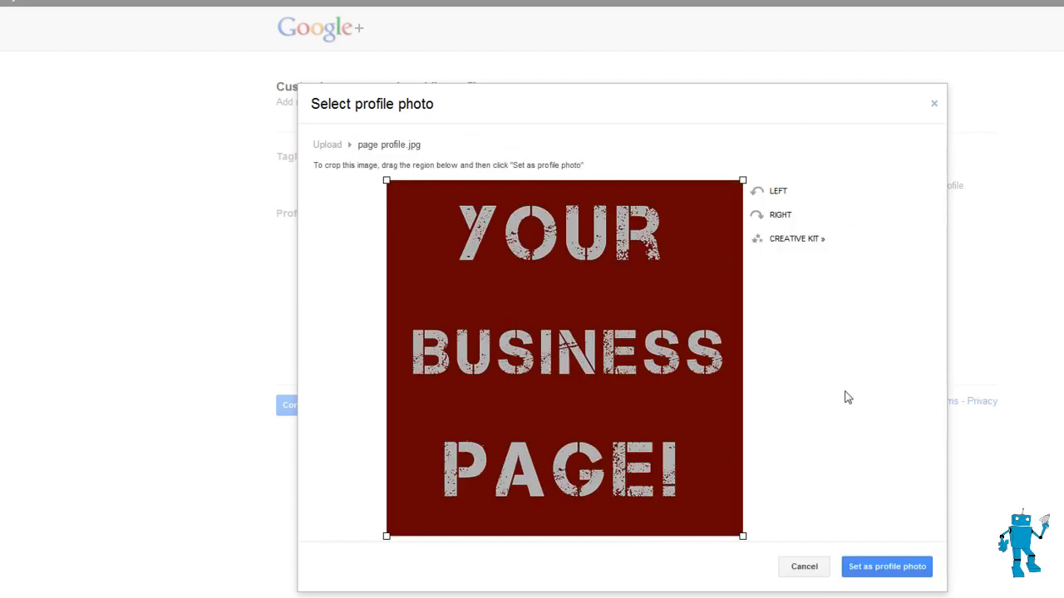
pyautogui.click(887, 566)
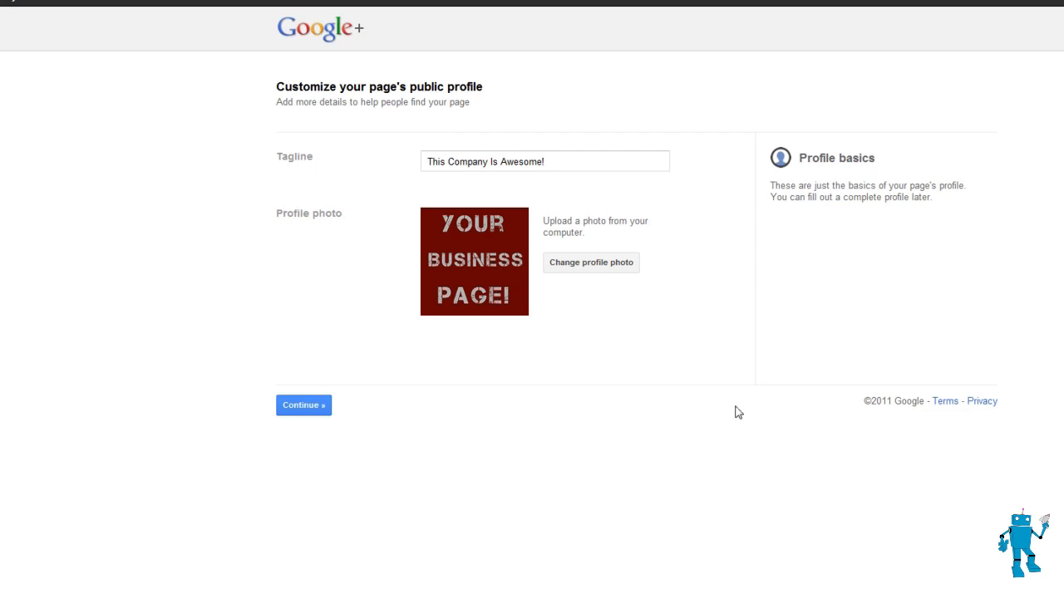
# Continue past the profile step and Finish on the Get the word out step
pyautogui.click(735, 409)
pyautogui.click(320, 414)
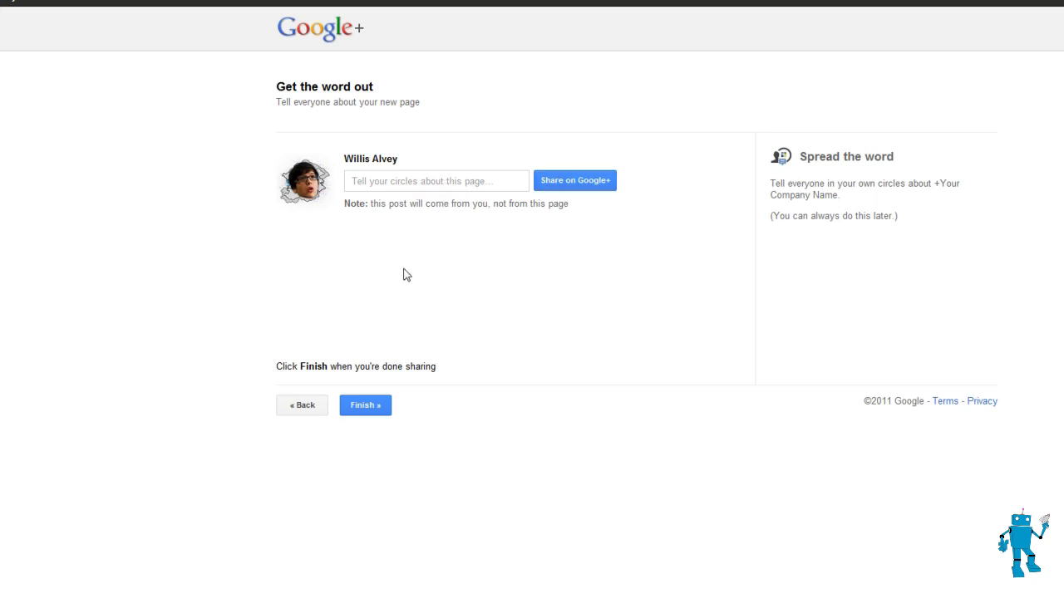
pyautogui.click(372, 409)
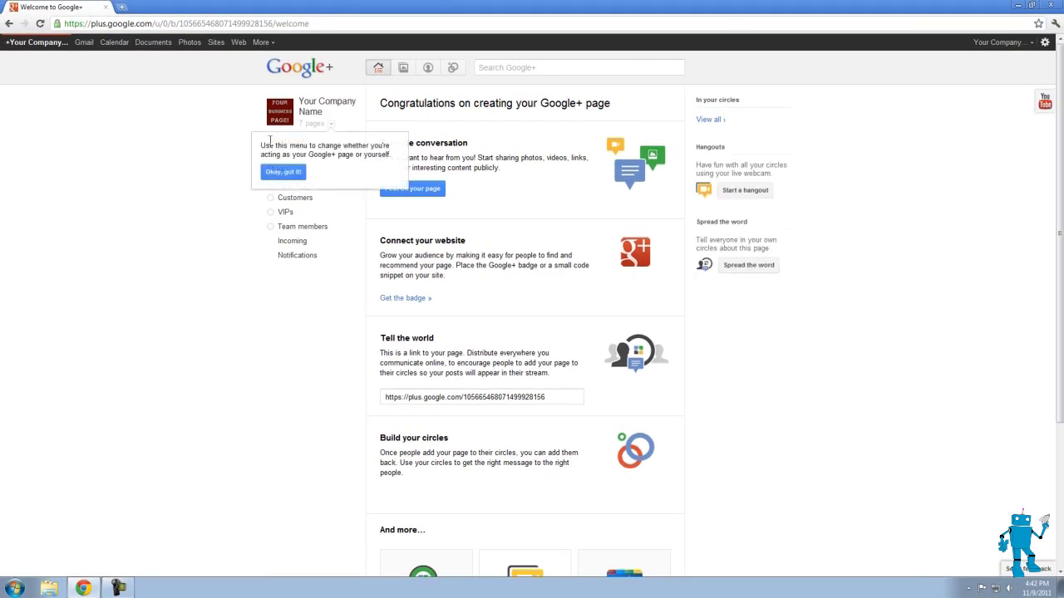
# Dismiss the acting-as-page tip, scroll the welcome page, and go to the Your Company Name profile
pyautogui.click(282, 172)
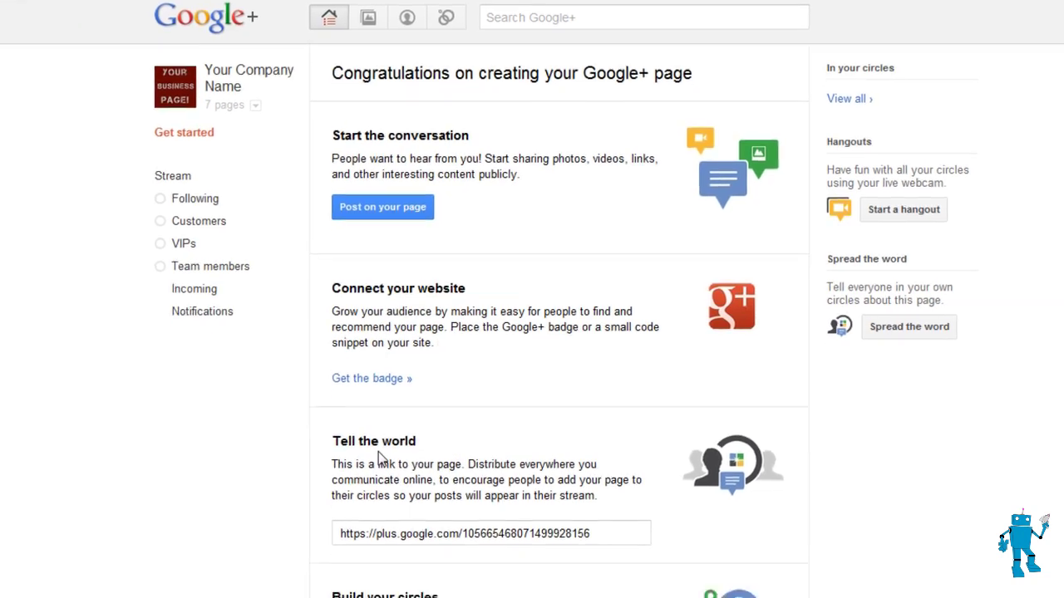
pyautogui.scroll(-3, 378, 451)
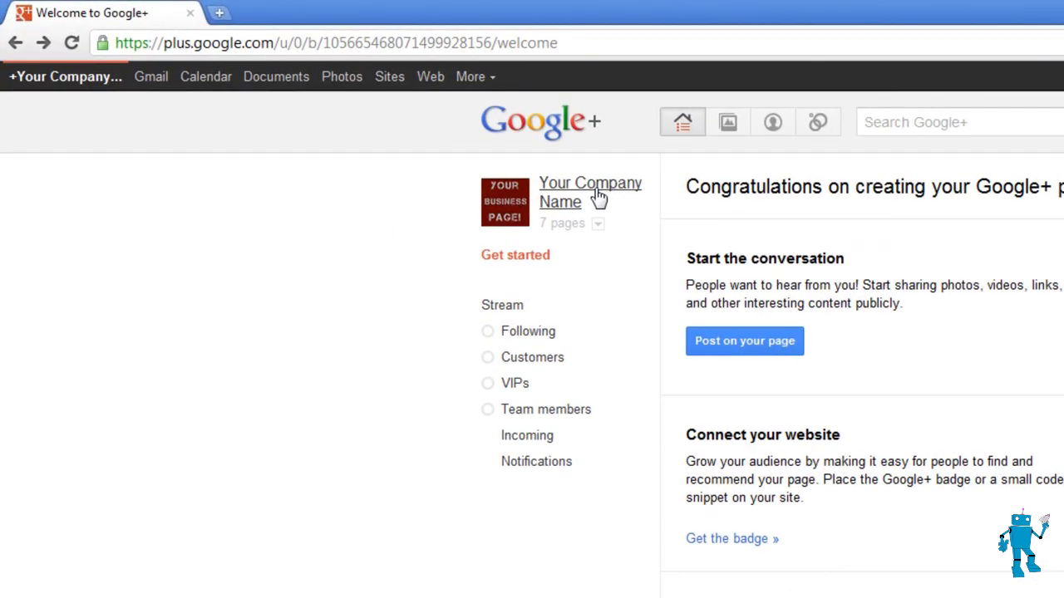
pyautogui.click(599, 197)
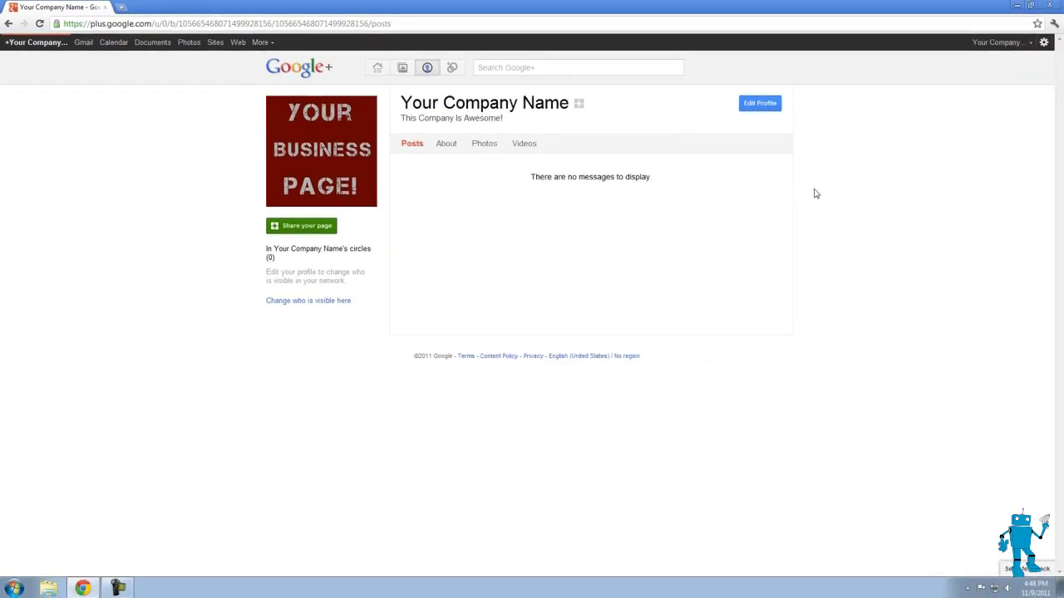
# Replace the profile photo with scrapbook 5.jpg, cropped to cover the whole image
pyautogui.click(754, 105)
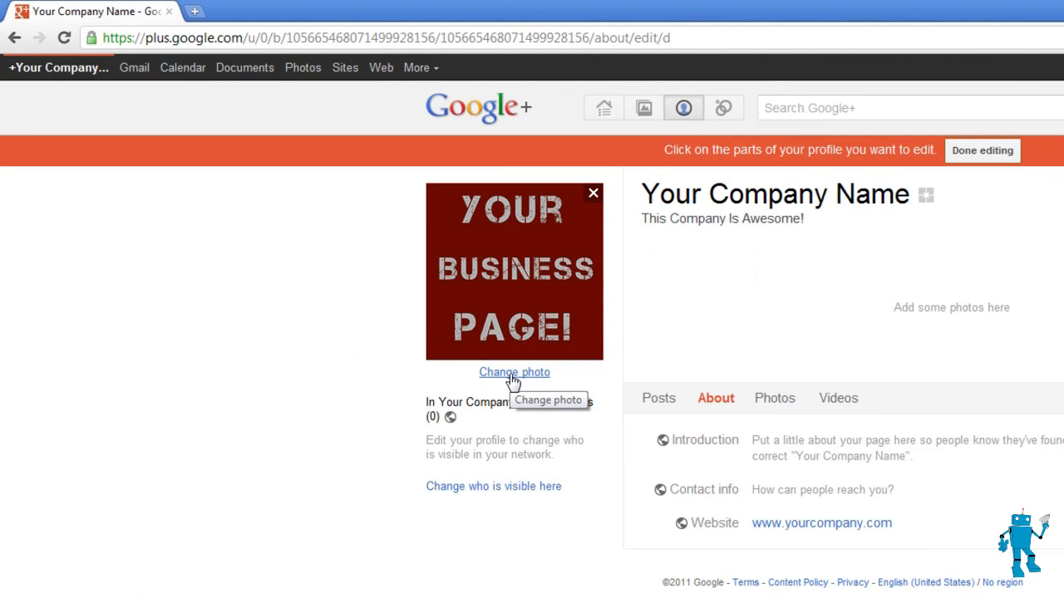
pyautogui.click(513, 376)
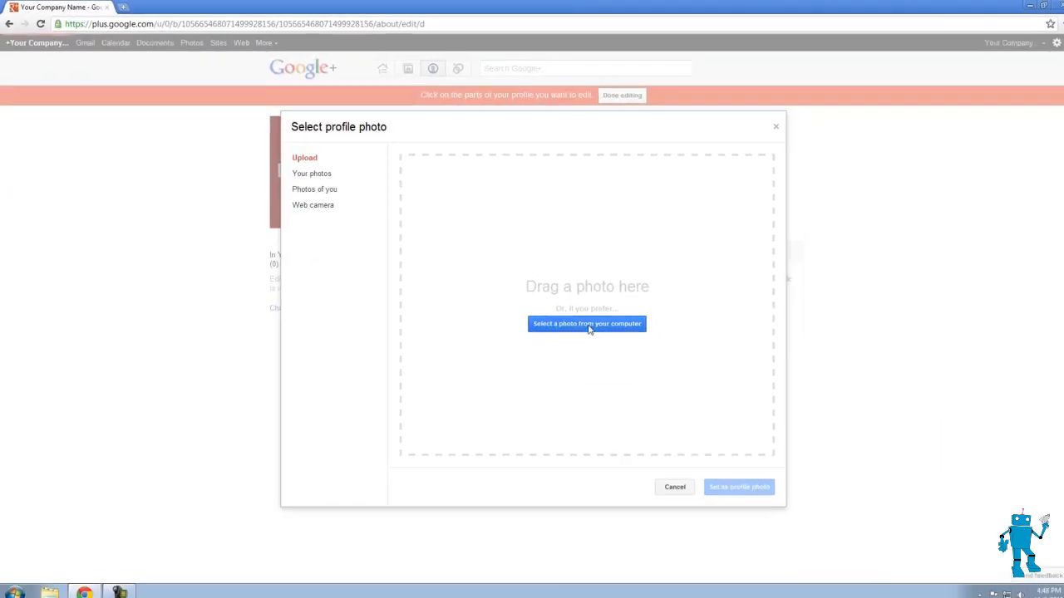
pyautogui.click(581, 326)
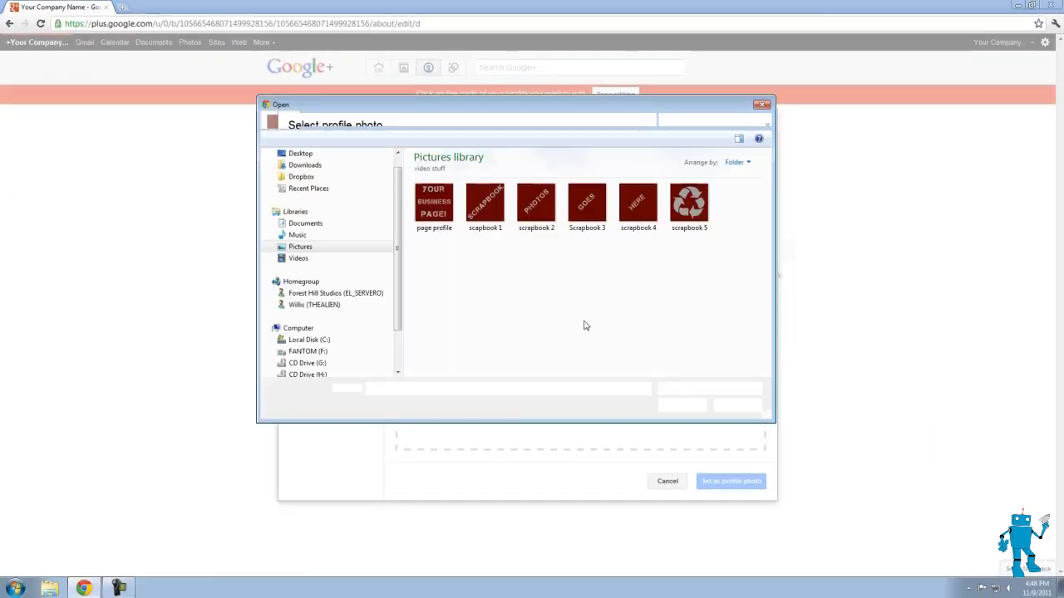
pyautogui.doubleClick(689, 206)
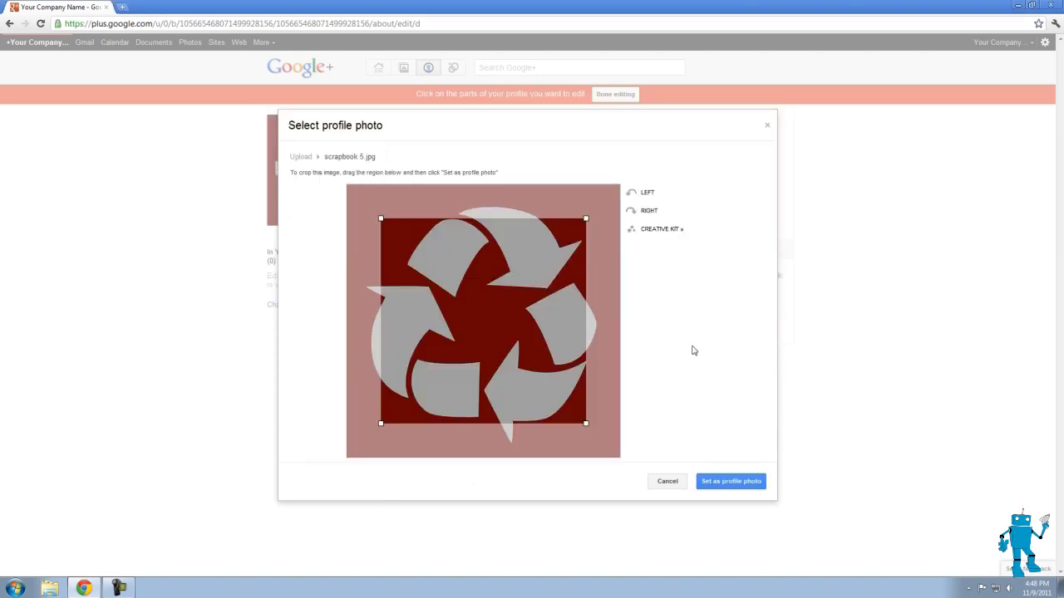
pyautogui.moveTo(587, 218); pyautogui.dragTo(620, 184)
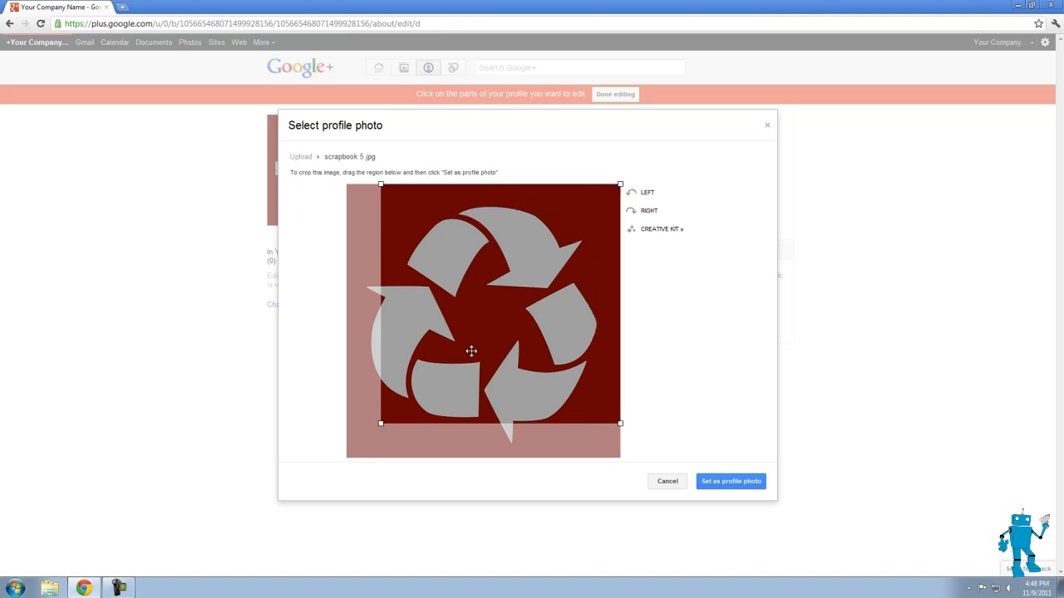
pyautogui.moveTo(381, 425); pyautogui.dragTo(347, 457)
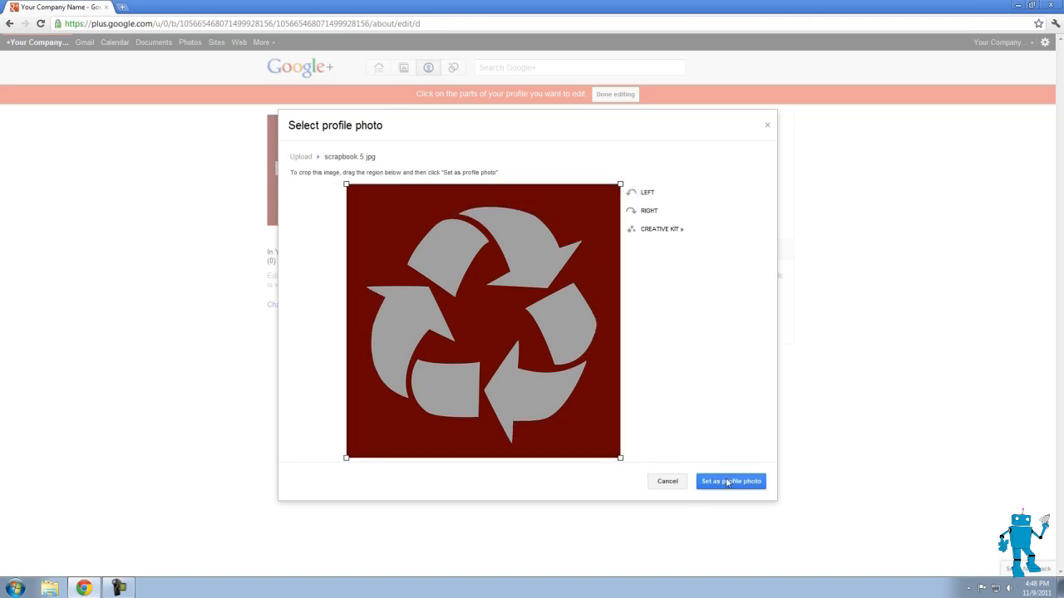
pyautogui.click(726, 482)
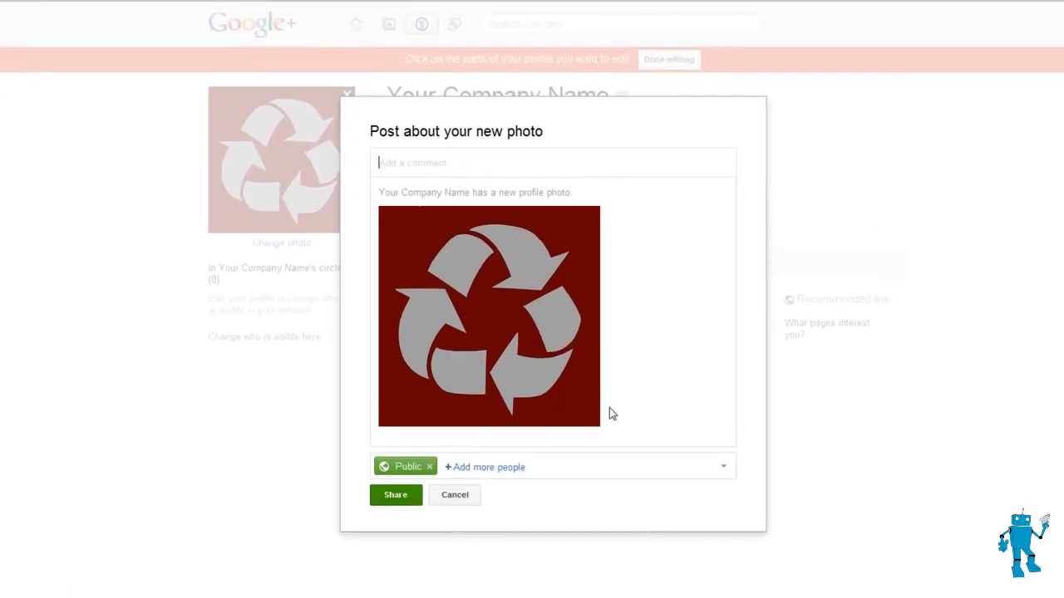
# Share the new-photo post with comment 'yay save the earth', then flip the profile photo between its two images
pyautogui.write('yay save the earth')
pyautogui.click(406, 501)
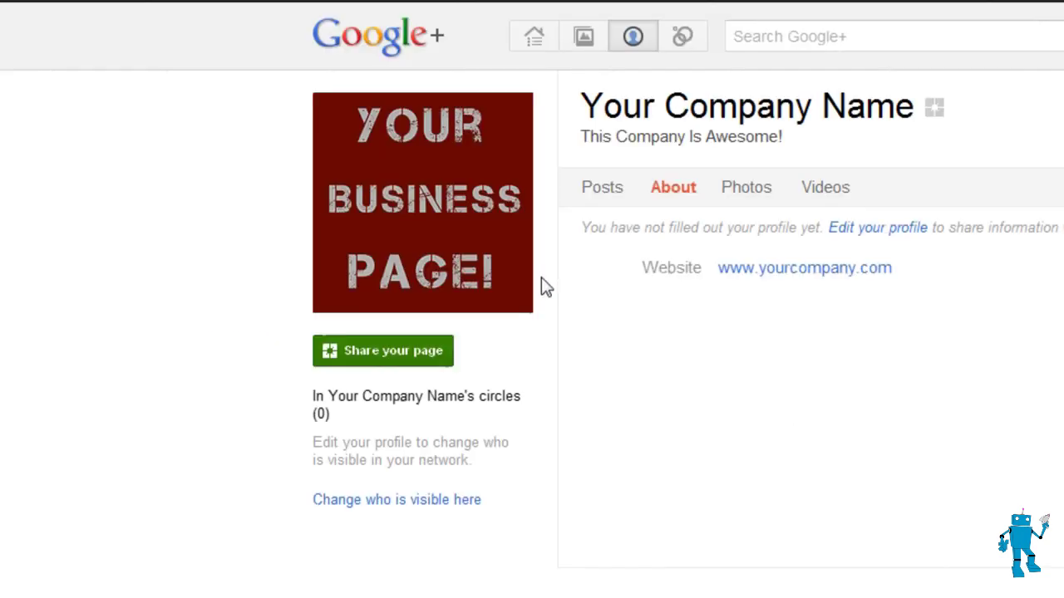
pyautogui.click(492, 285)
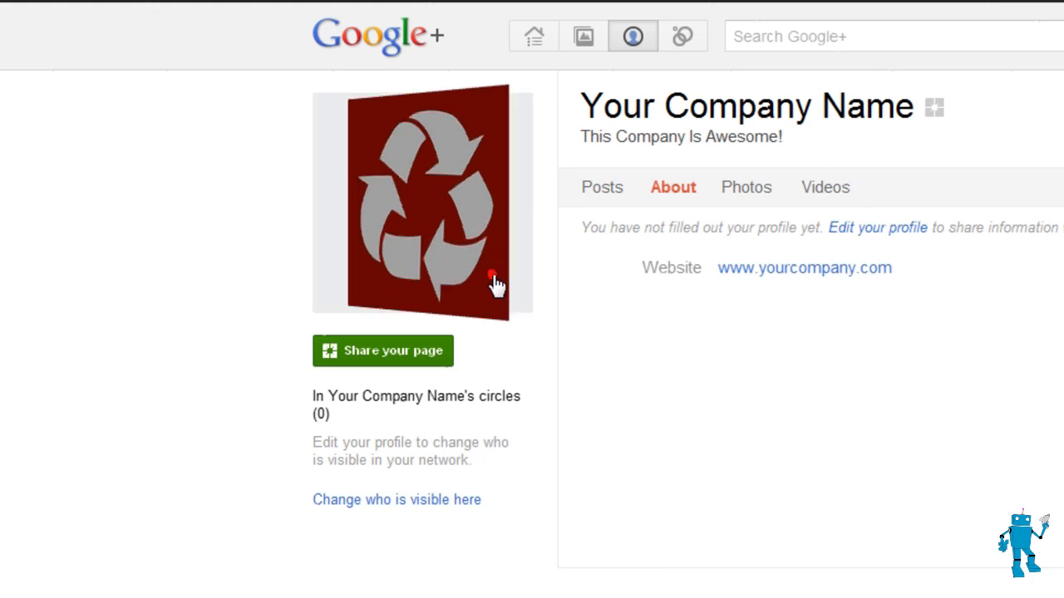
pyautogui.click(493, 285)
pyautogui.click(493, 285)
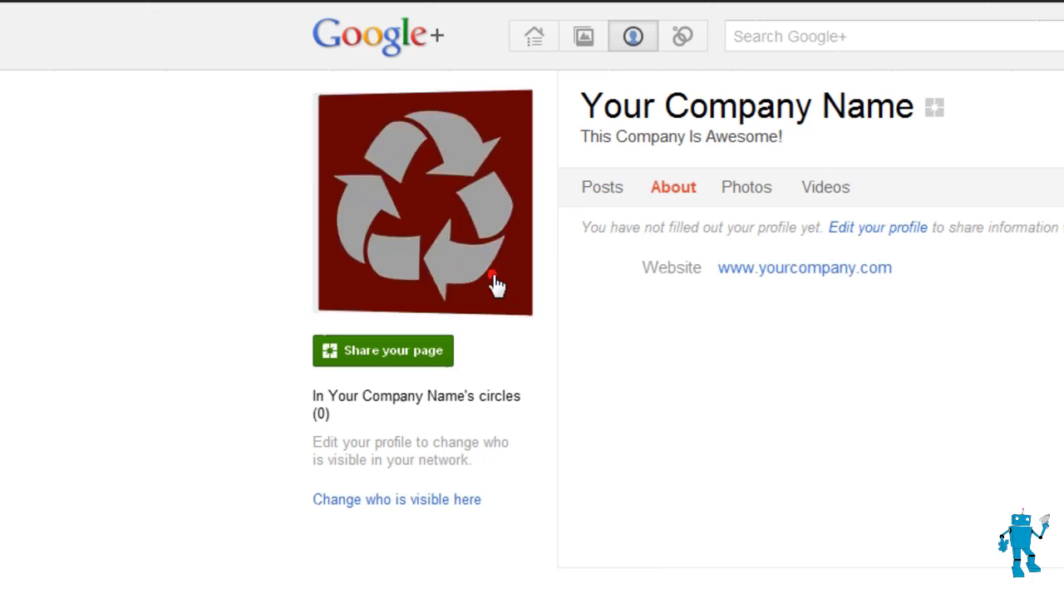
pyautogui.click(493, 285)
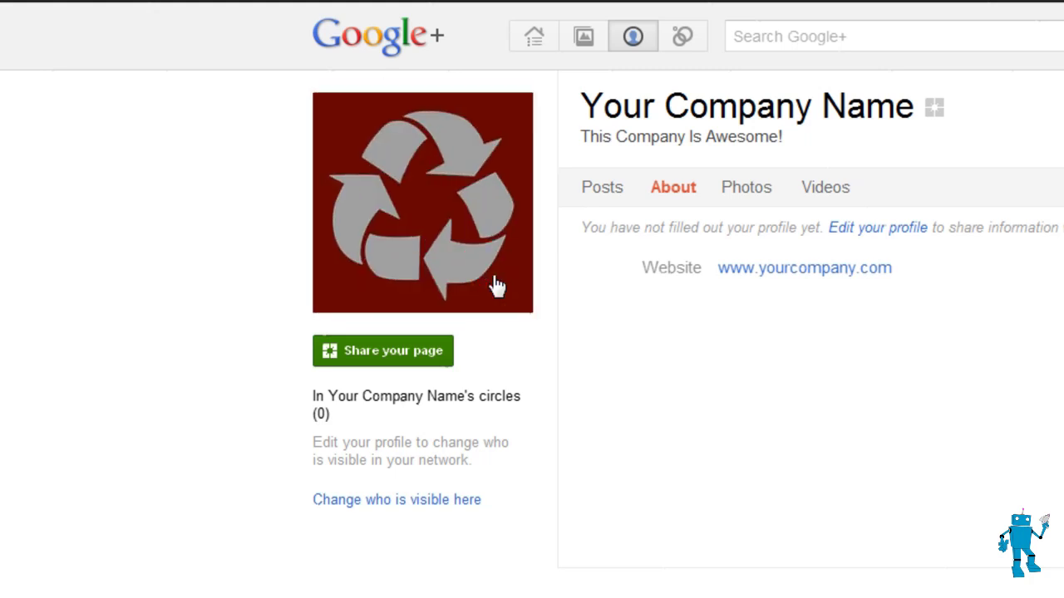
pyautogui.click(493, 285)
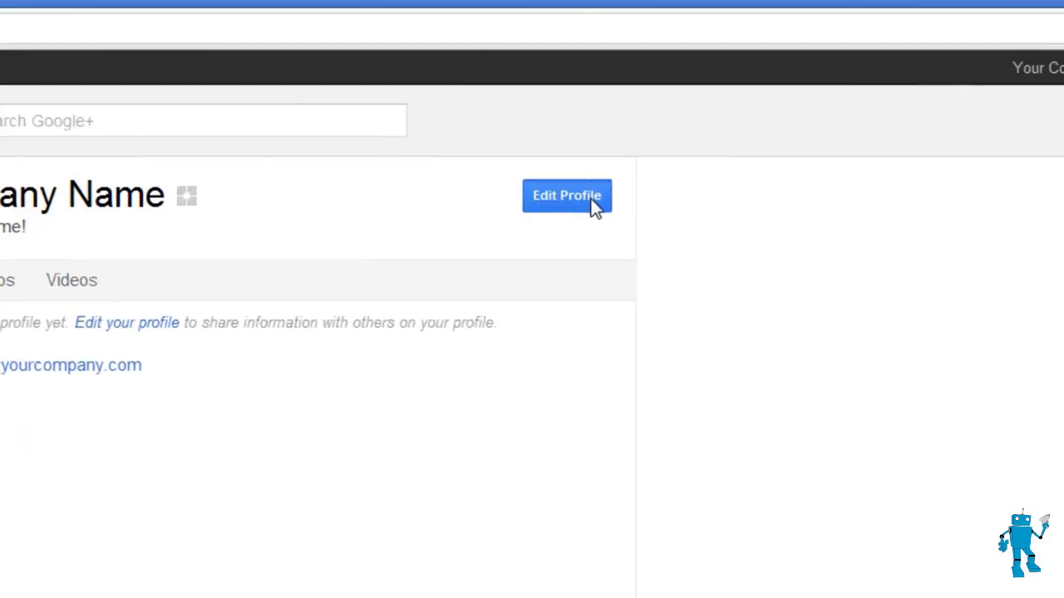
pyautogui.click(591, 202)
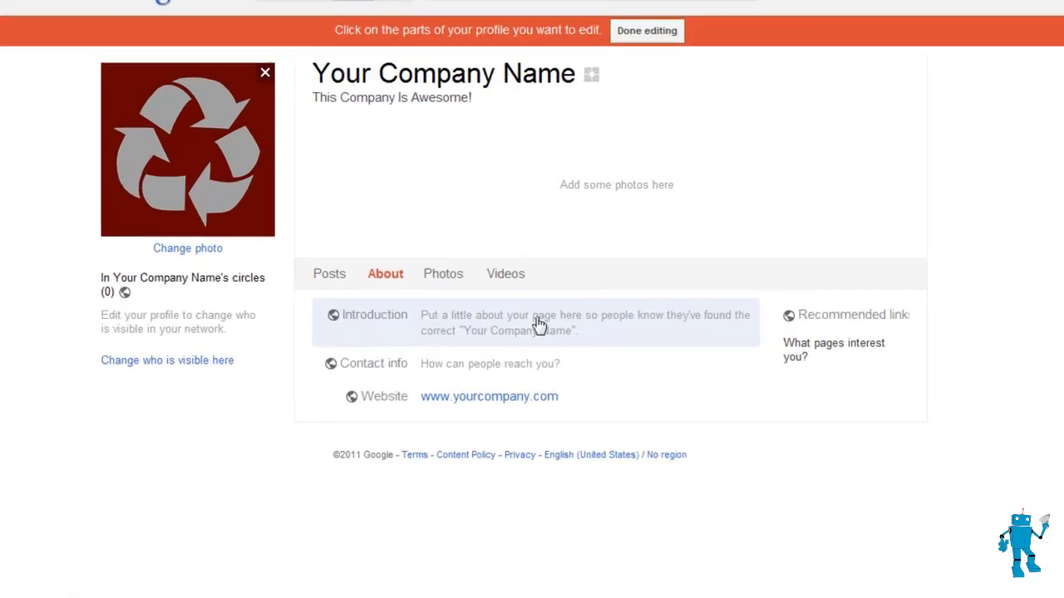
# Set the About Introduction to 'this company saves lives!' and save it
pyautogui.click(545, 279)
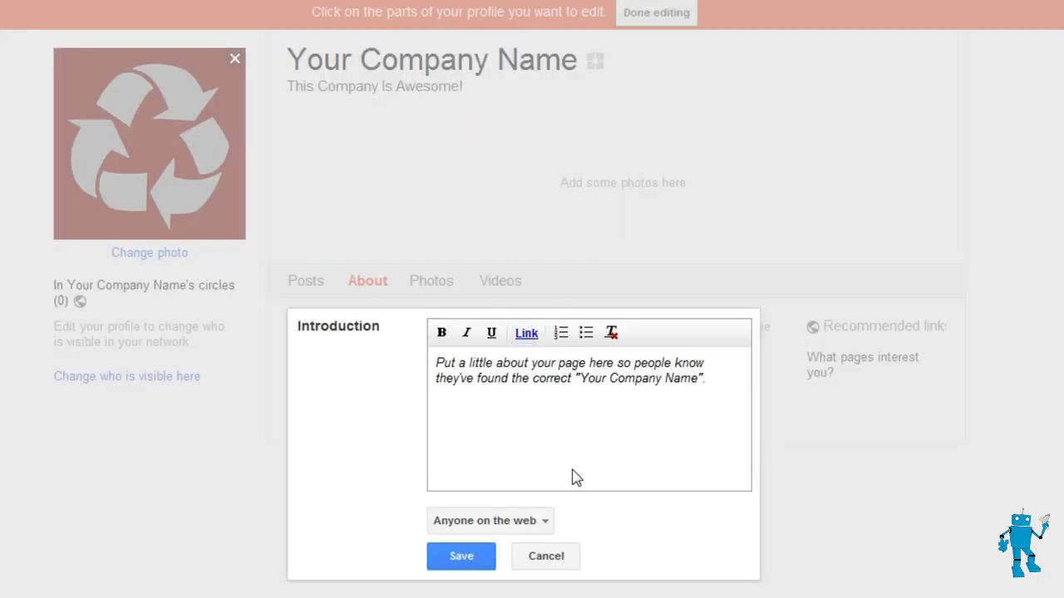
pyautogui.click(595, 448)
pyautogui.write('th')
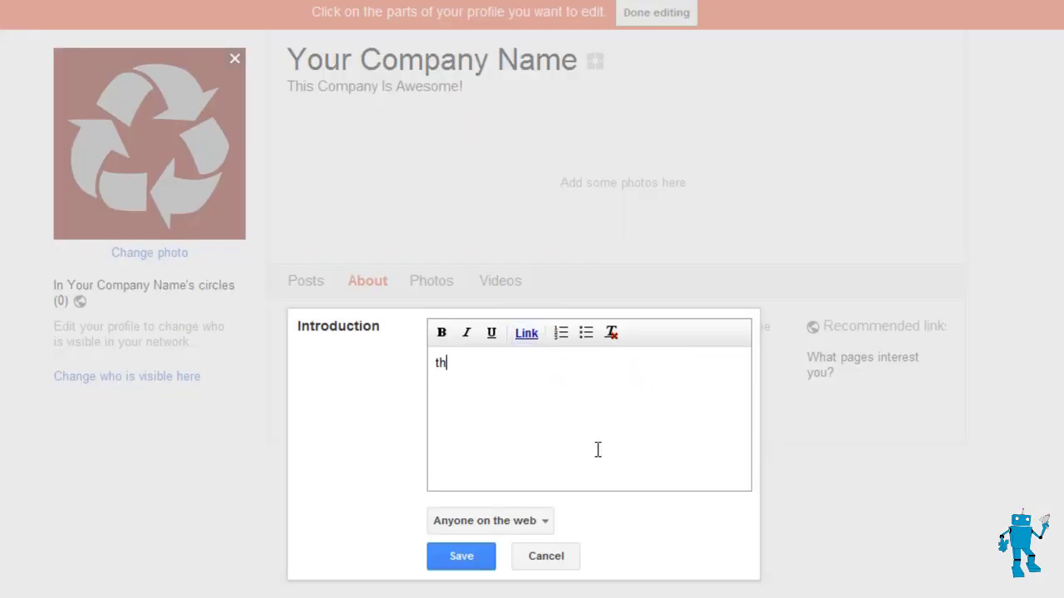
pyautogui.write('is company saves lives!')
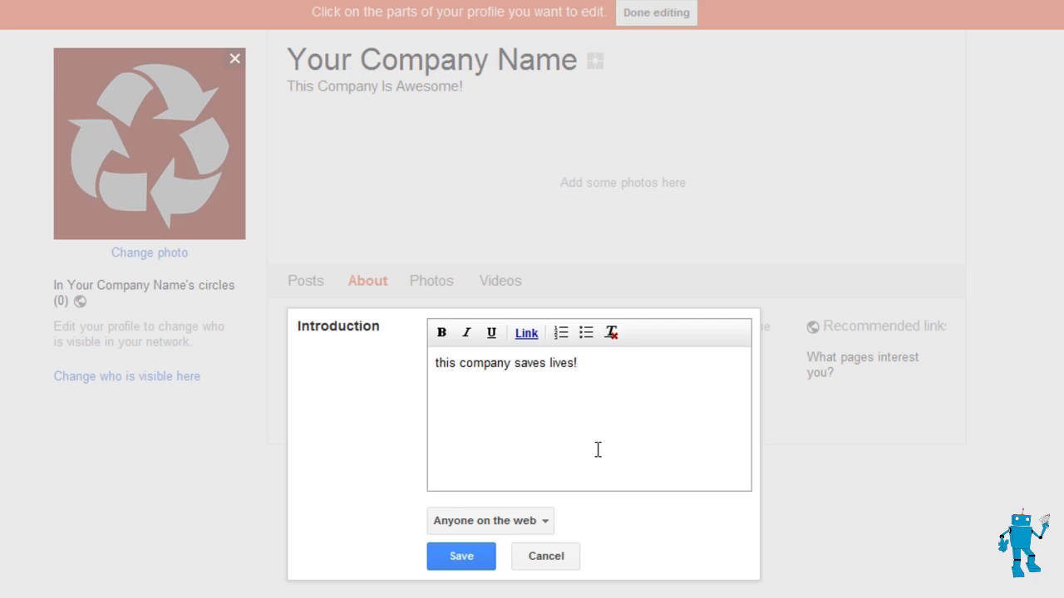
pyautogui.click(470, 559)
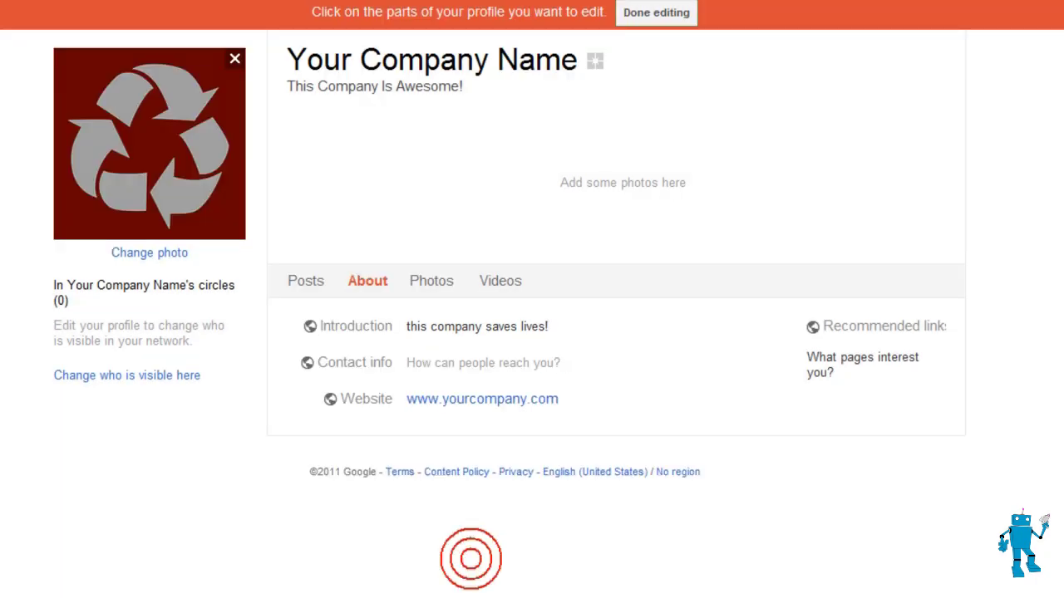
# Add the company's phone number as a Phone contact entry and save it
pyautogui.click(463, 371)
pyautogui.click(513, 371)
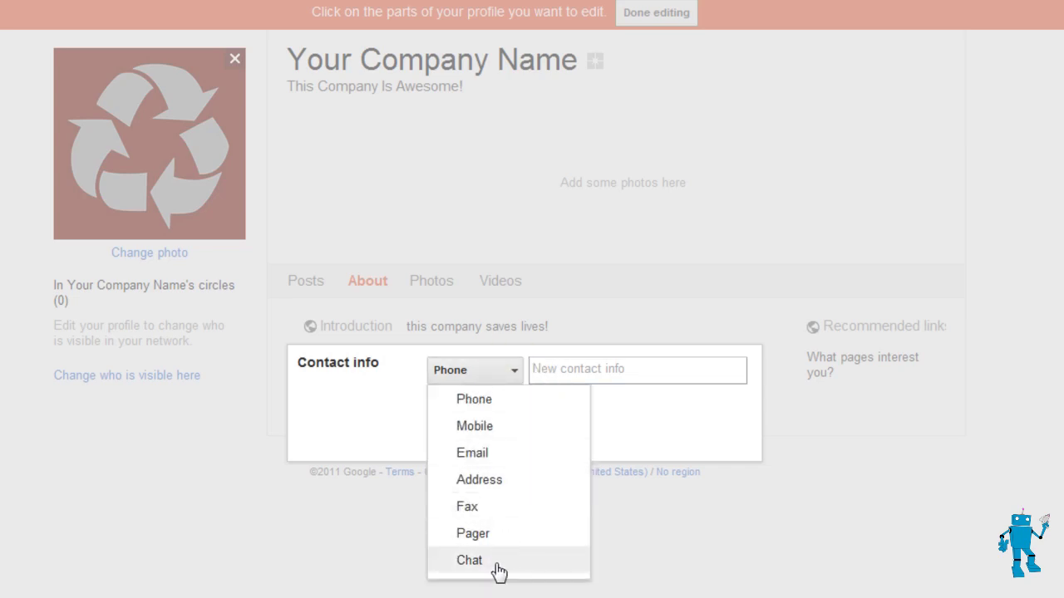
pyautogui.click(639, 413)
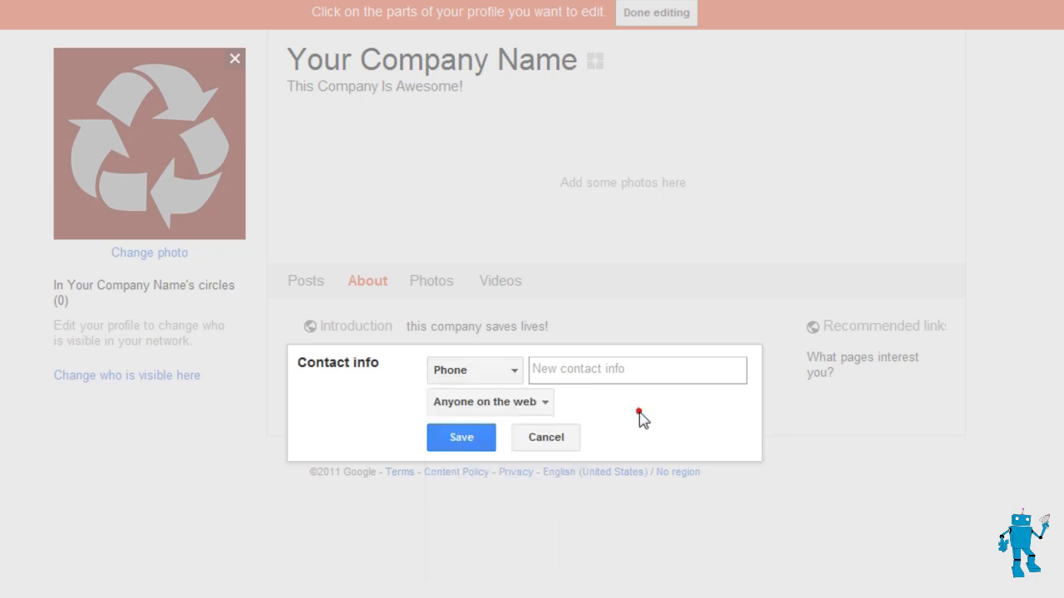
pyautogui.click(618, 372)
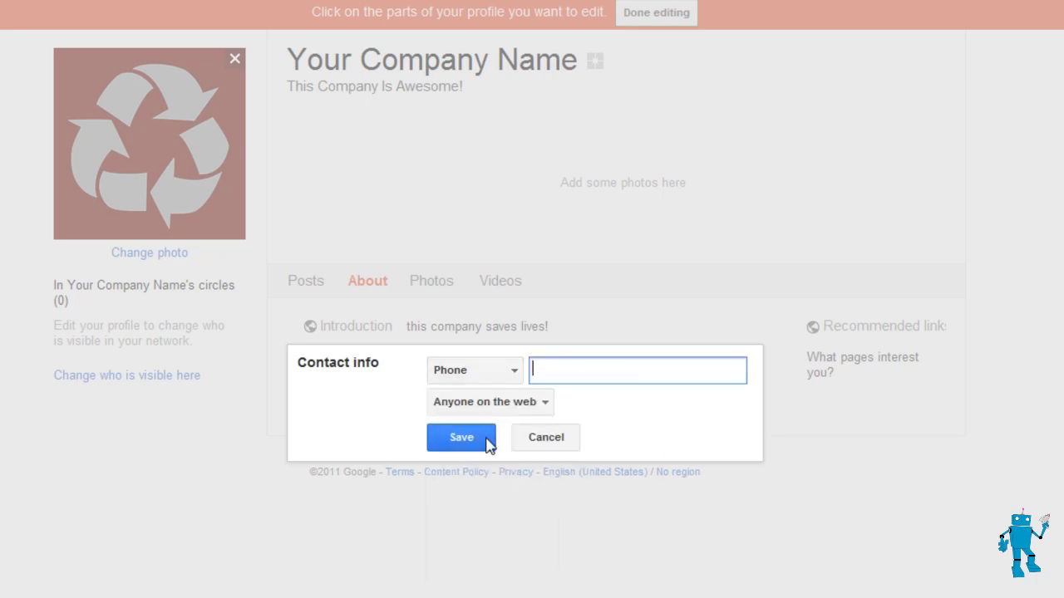
pyautogui.write('92512454')
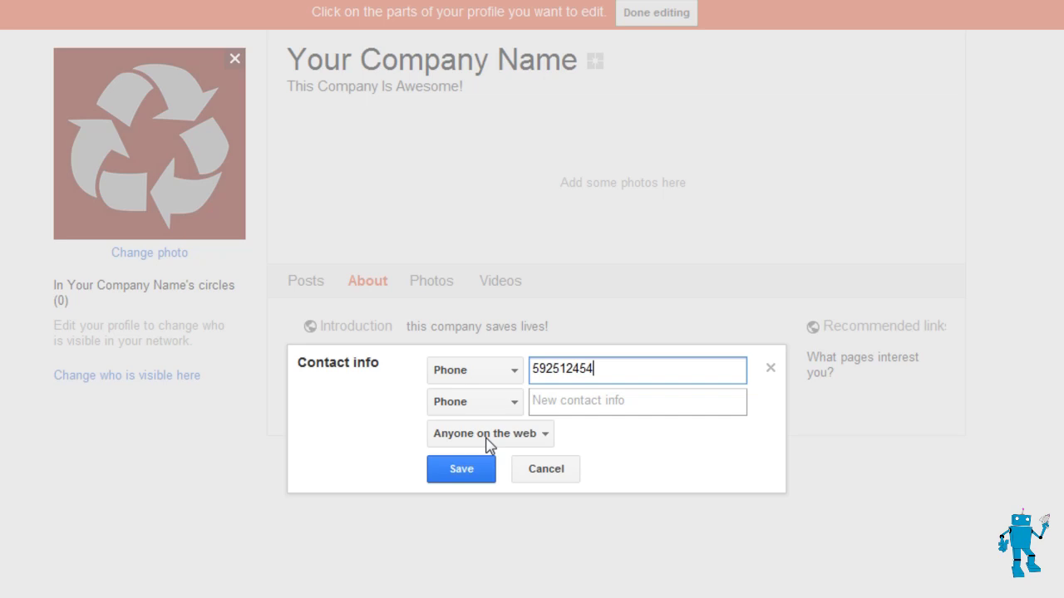
pyautogui.click(472, 467)
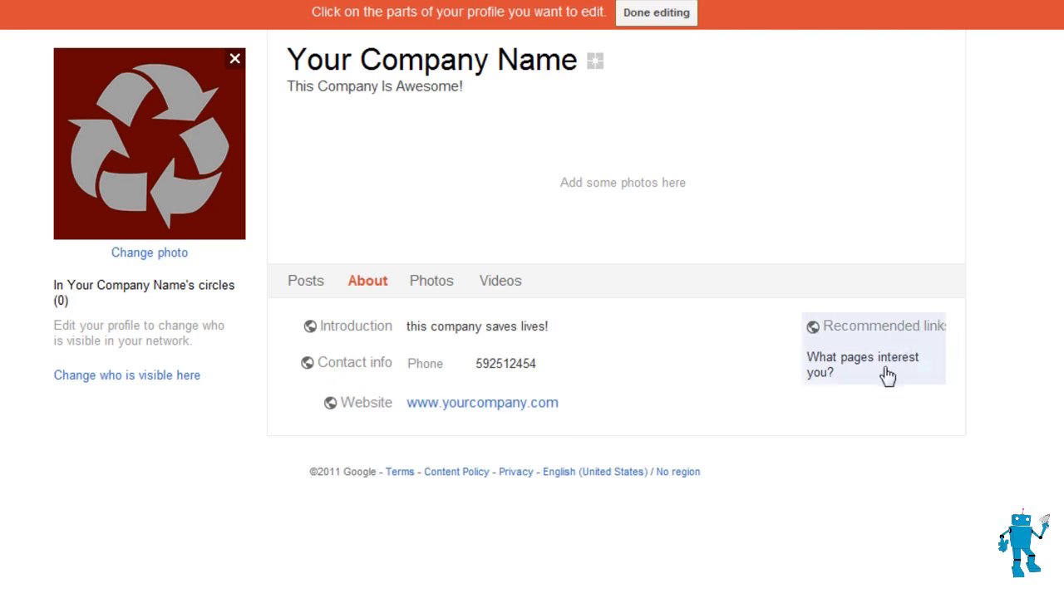
# Add a custom recommended link labelled 'Forest Hill Studios' with its web address, and save
pyautogui.click(886, 333)
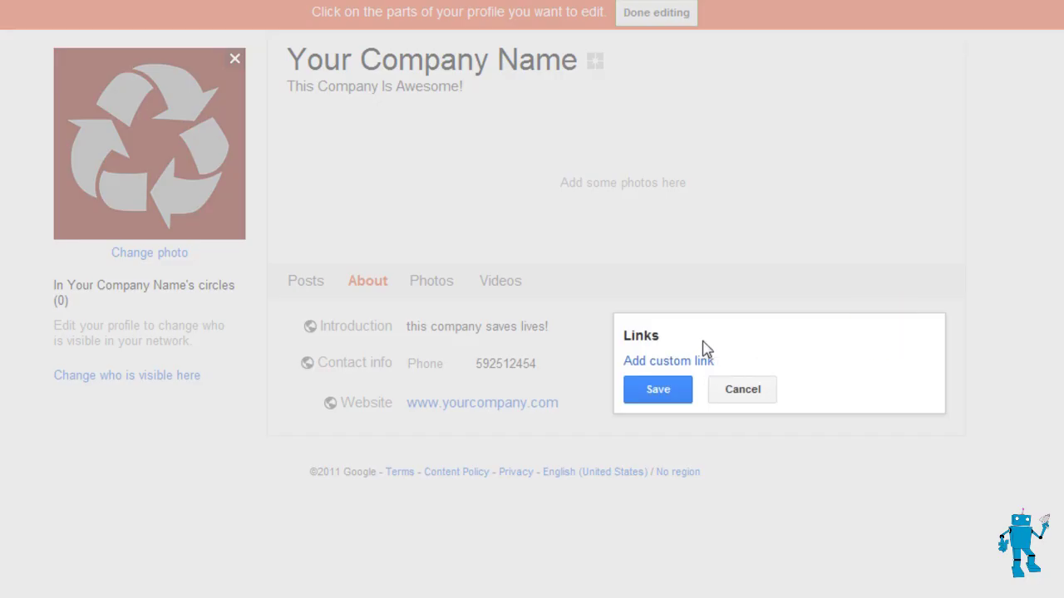
pyautogui.click(701, 362)
pyautogui.write('For')
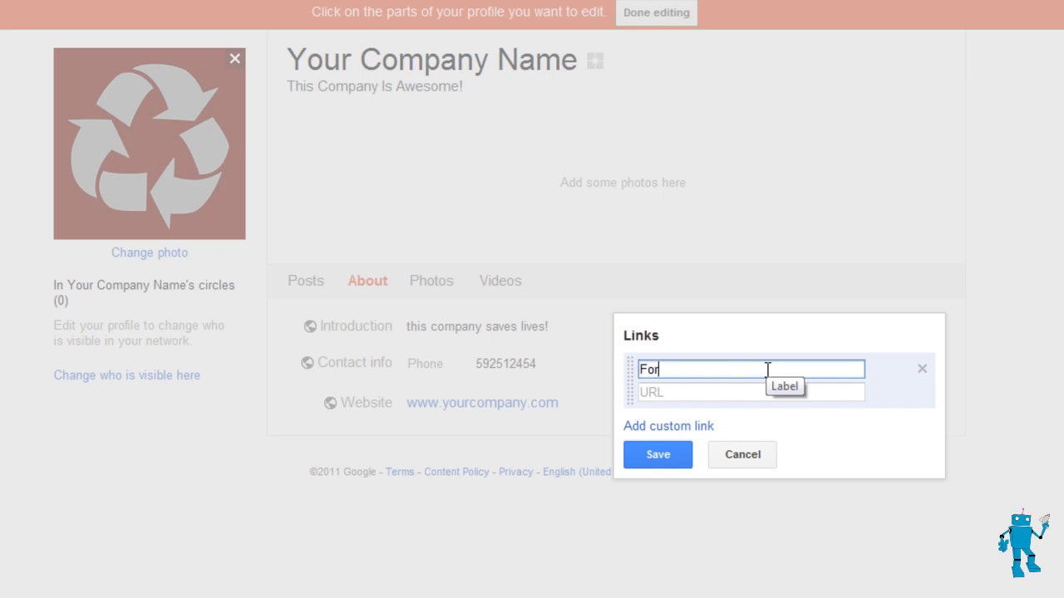
pyautogui.write('est Hill Studios')
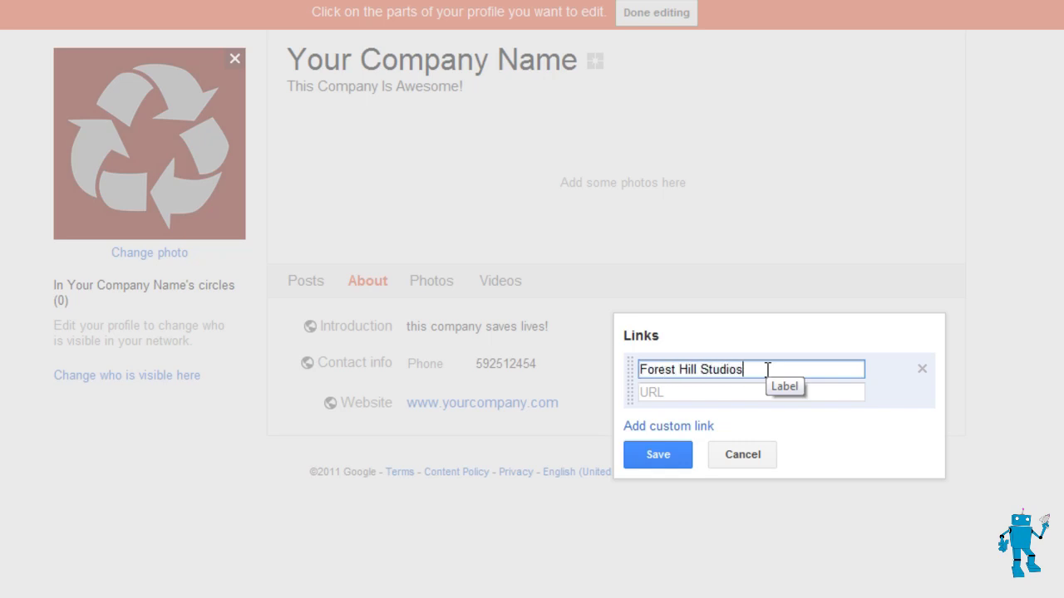
pyautogui.click(766, 386)
pyautogui.write('www.foresth')
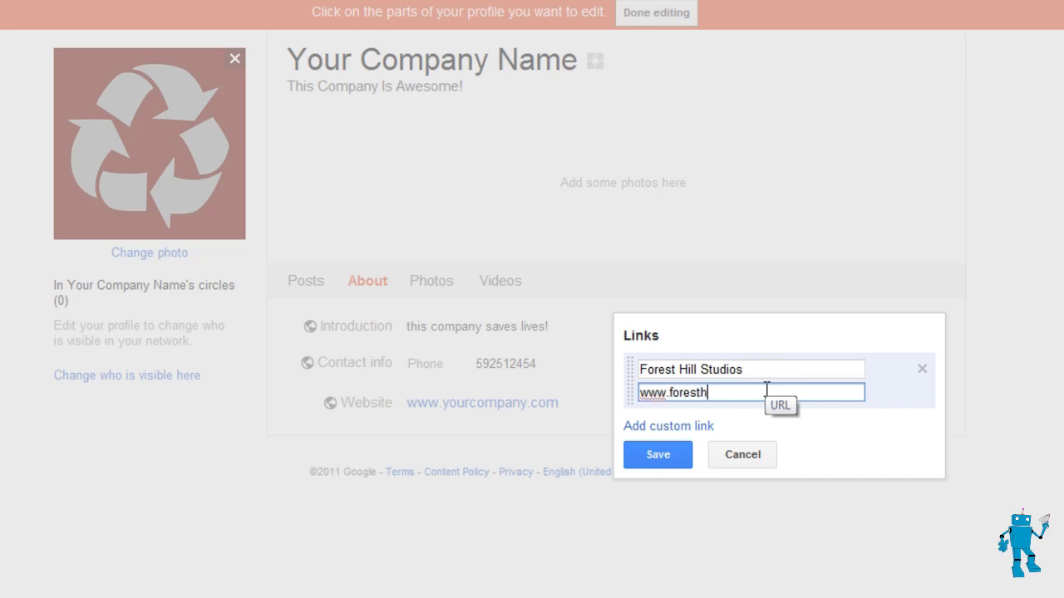
pyautogui.write('tudios.com')
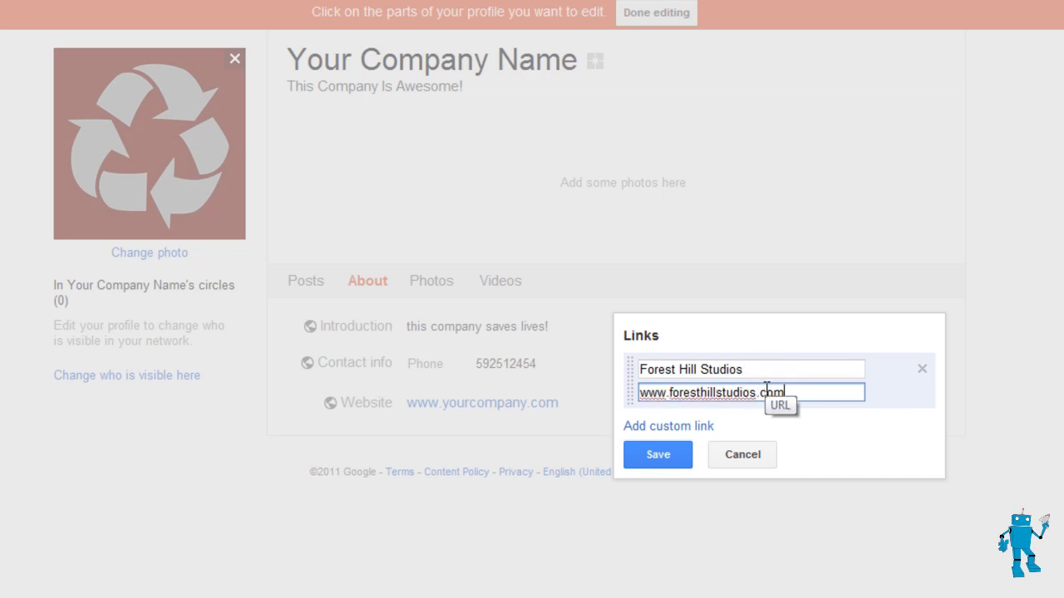
pyautogui.click(677, 460)
pyautogui.click(785, 451)
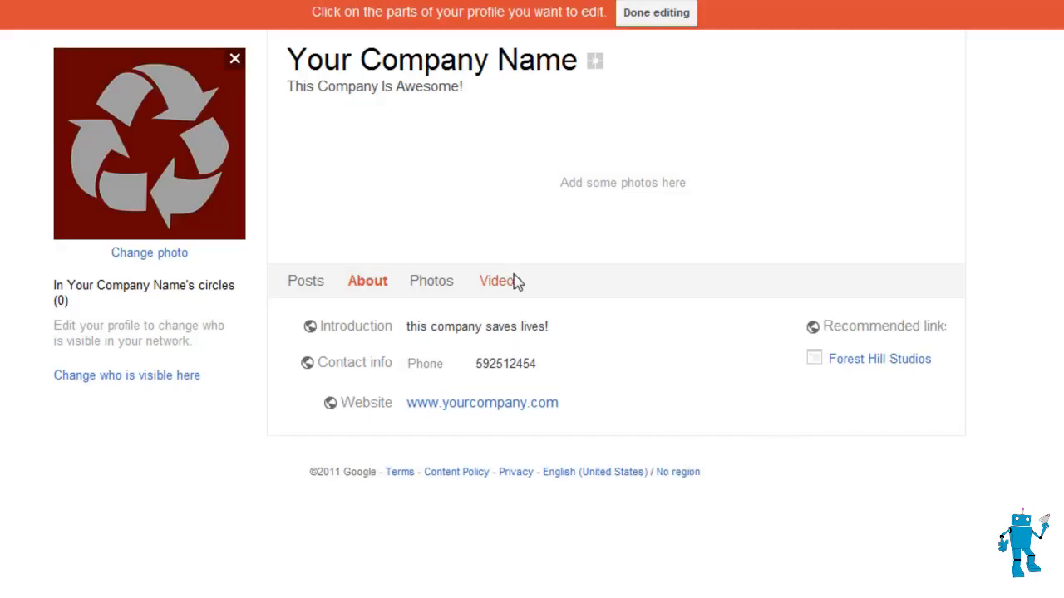
# Upload the first three scrapbook images from the computer into the photo strip
pyautogui.click(547, 158)
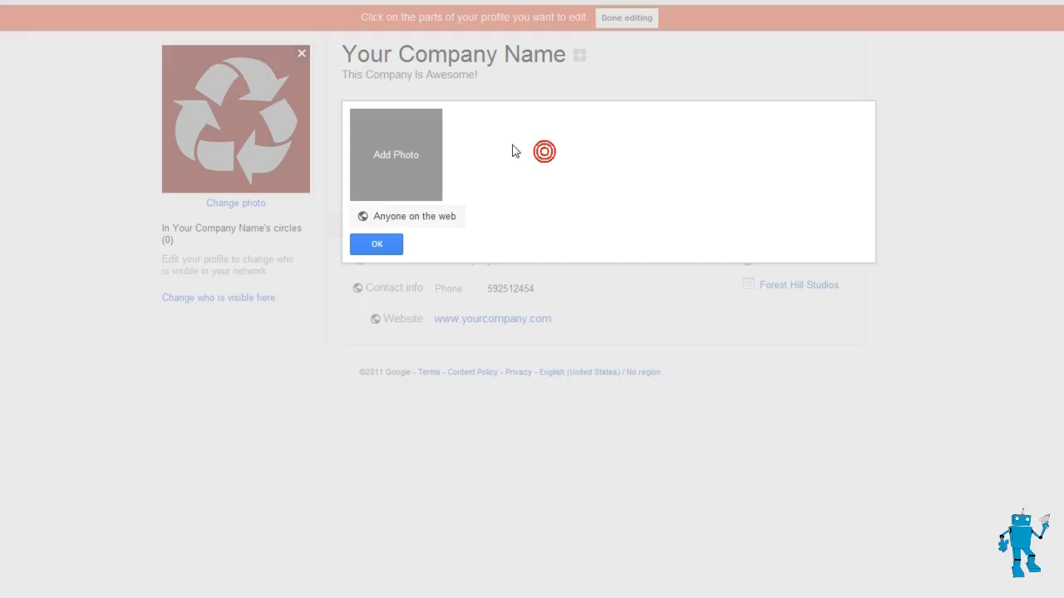
pyautogui.click(417, 170)
pyautogui.click(592, 318)
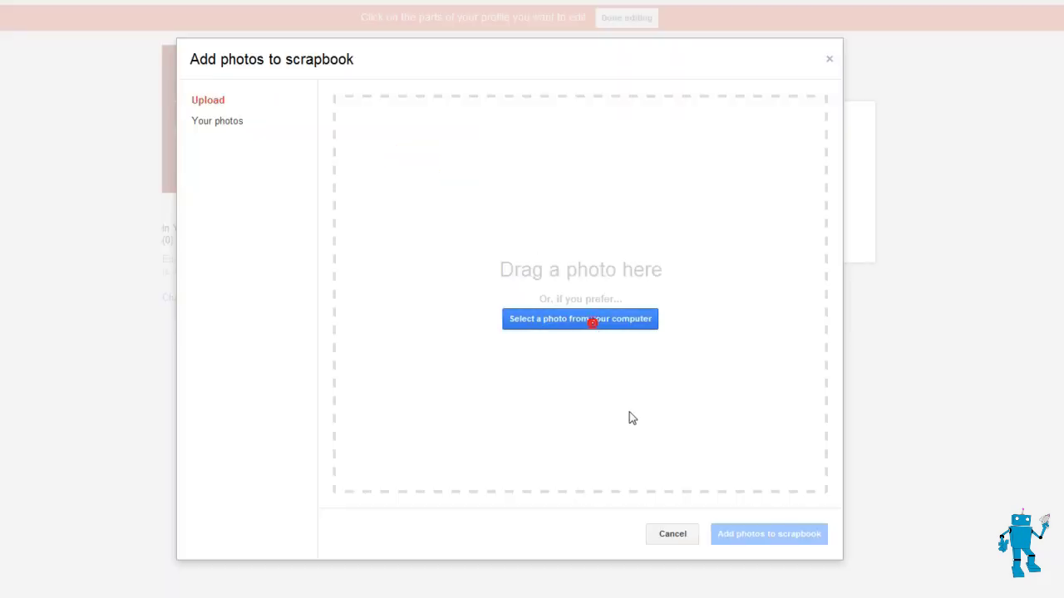
pyautogui.doubleClick(459, 187)
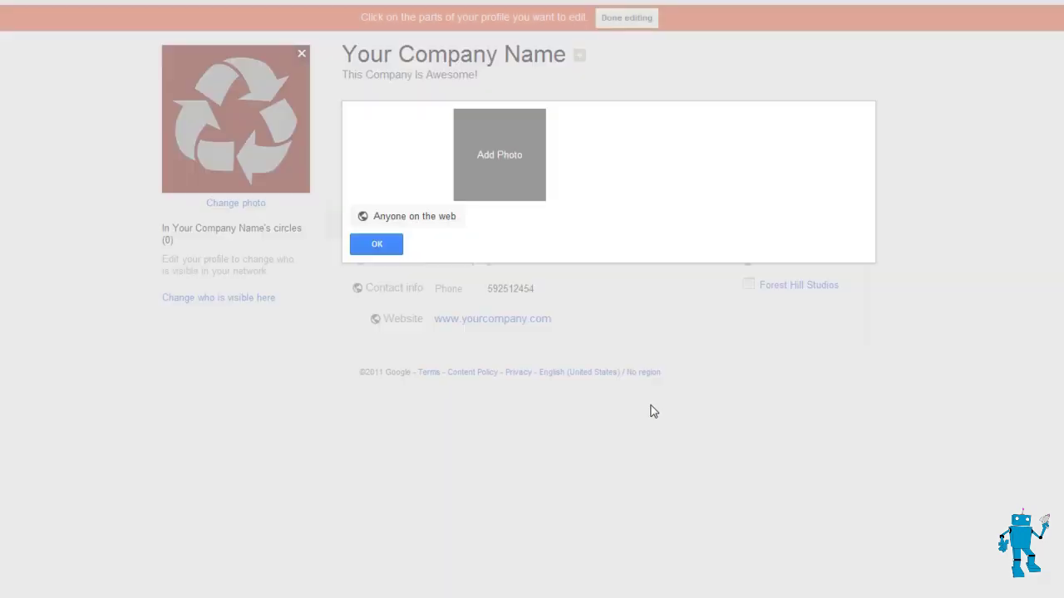
pyautogui.click(497, 150)
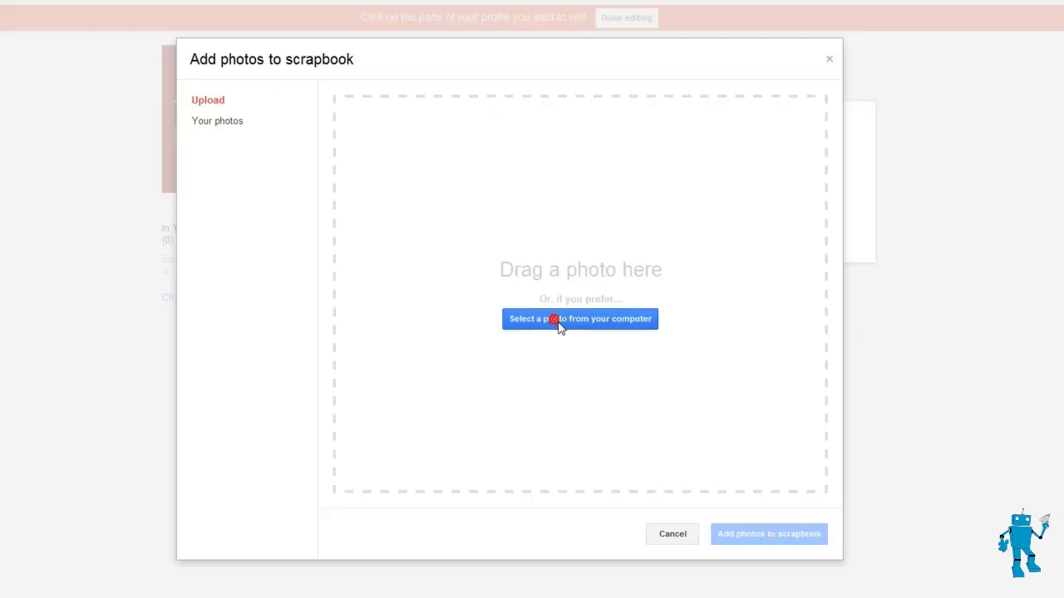
pyautogui.click(556, 320)
pyautogui.doubleClick(511, 170)
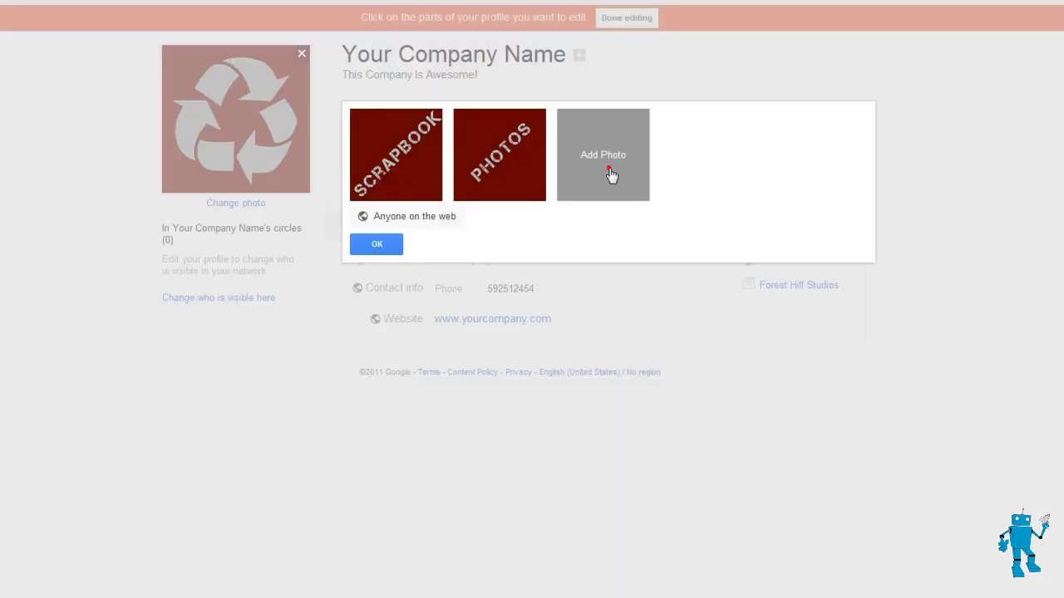
pyautogui.click(610, 175)
pyautogui.click(608, 320)
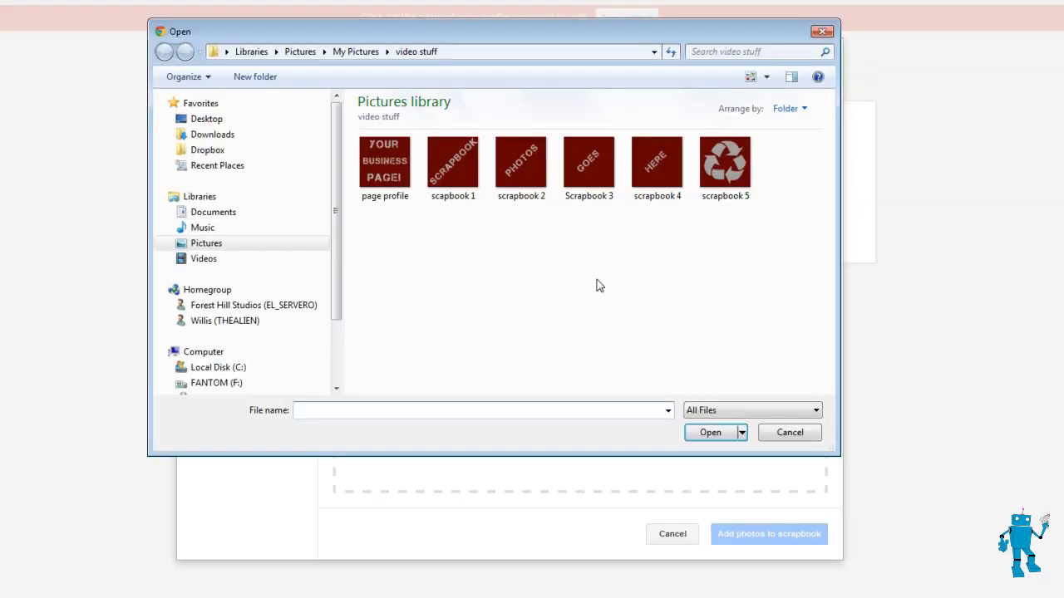
pyautogui.doubleClick(596, 172)
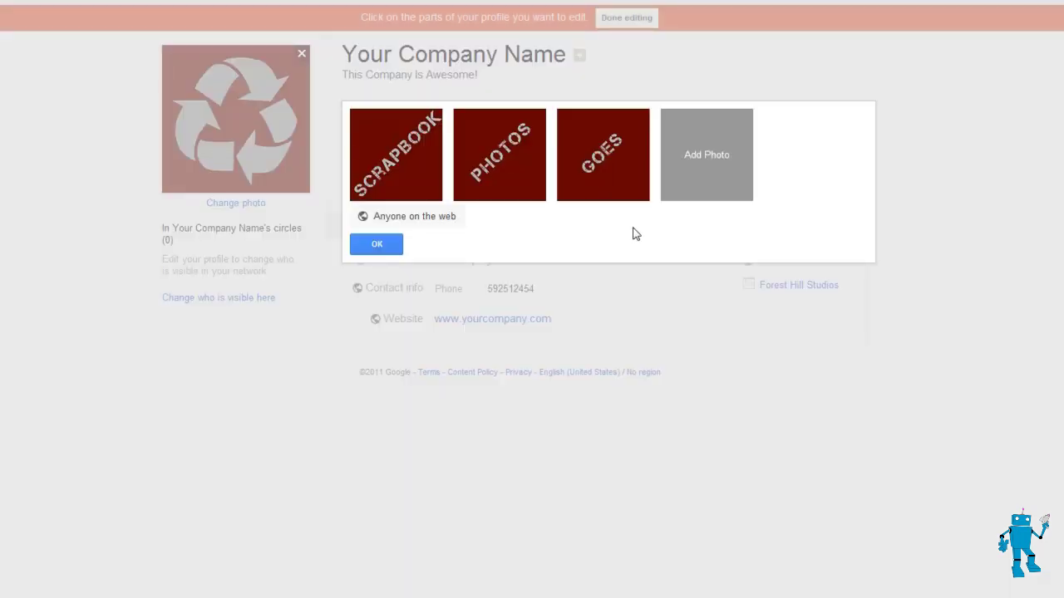
# Add the fourth image and the recycling logo, then confirm the five-photo scrapbook
pyautogui.click(681, 170)
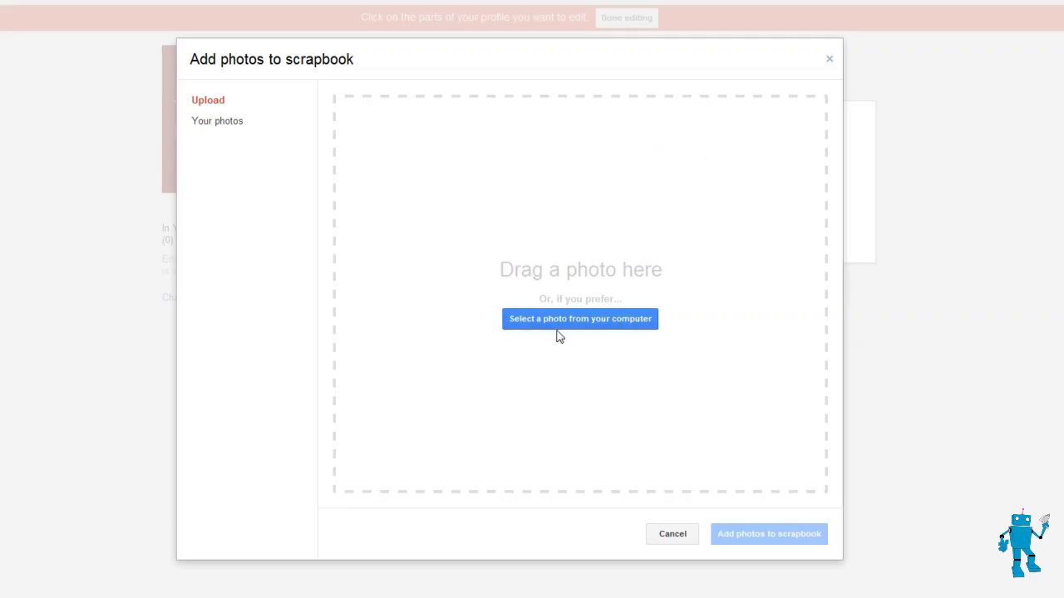
pyautogui.click(569, 319)
pyautogui.doubleClick(663, 173)
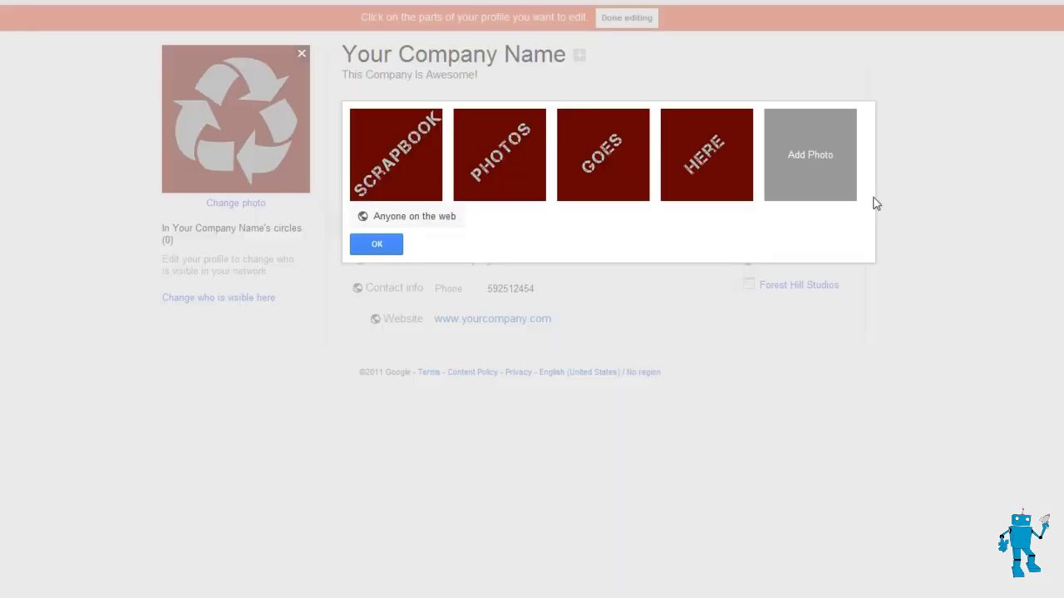
pyautogui.click(836, 164)
pyautogui.click(636, 319)
pyautogui.doubleClick(732, 143)
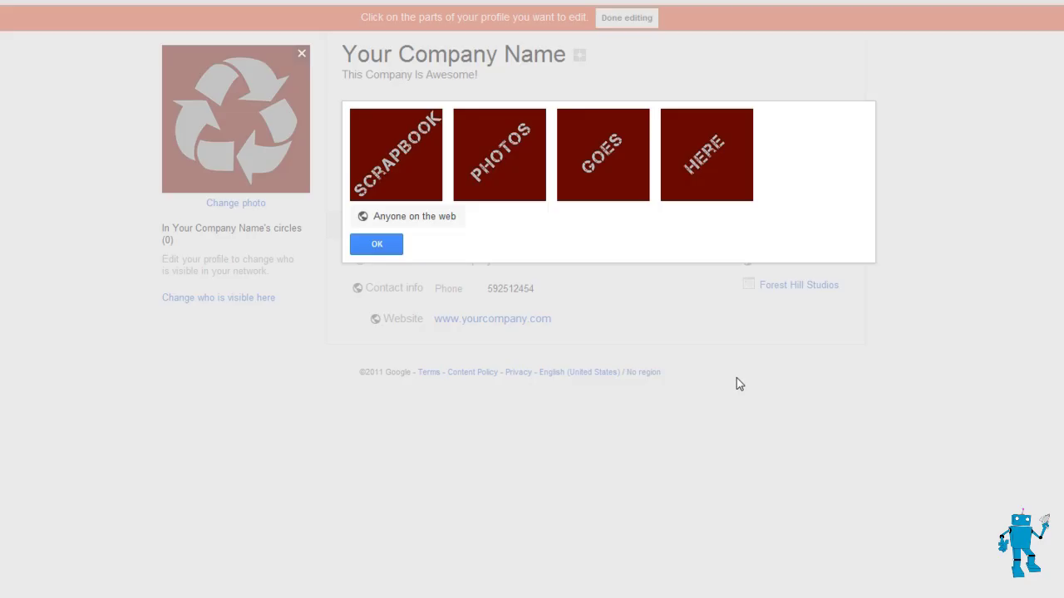
pyautogui.click(387, 249)
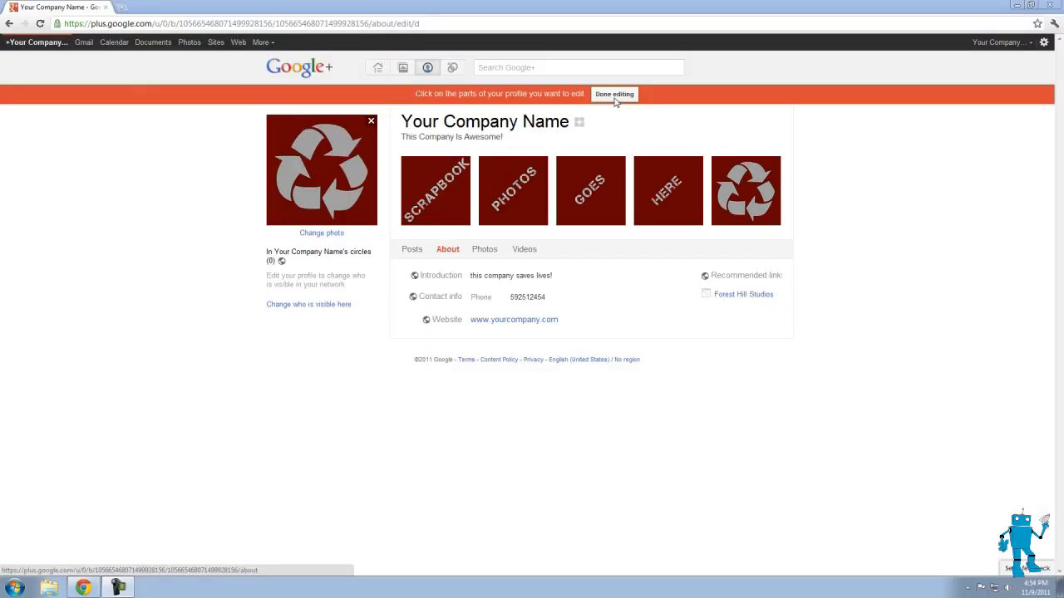
# Finish editing the profile and upload the willy photo into a new album
pyautogui.click(615, 95)
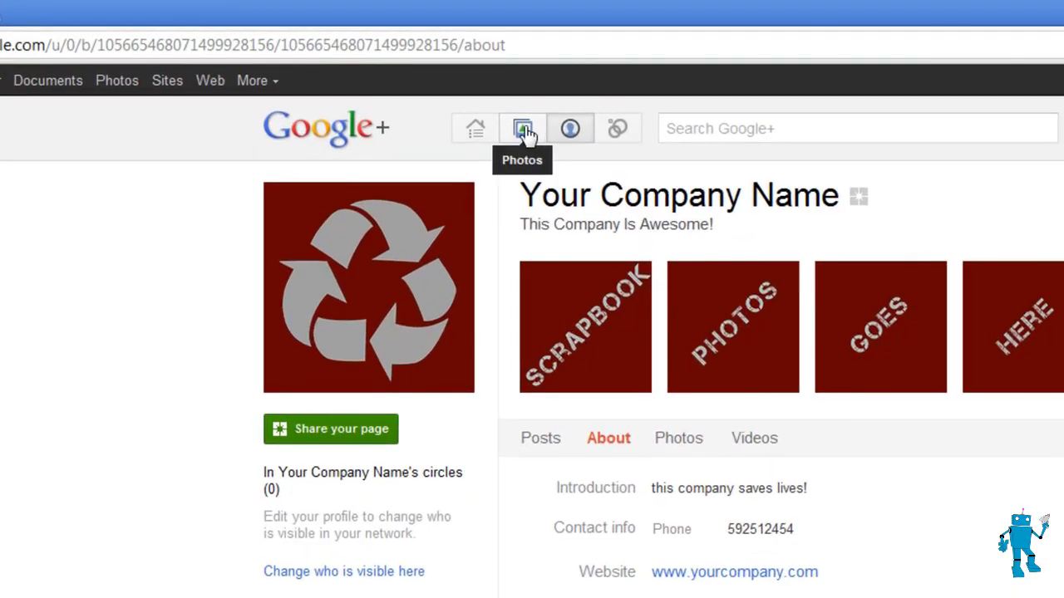
pyautogui.click(526, 133)
pyautogui.click(525, 133)
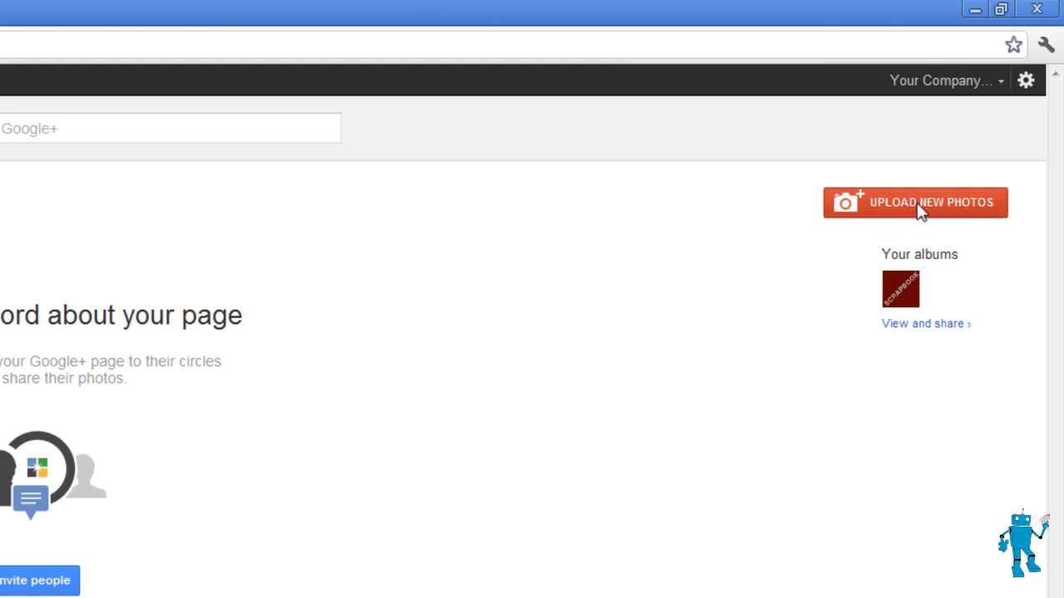
pyautogui.click(917, 205)
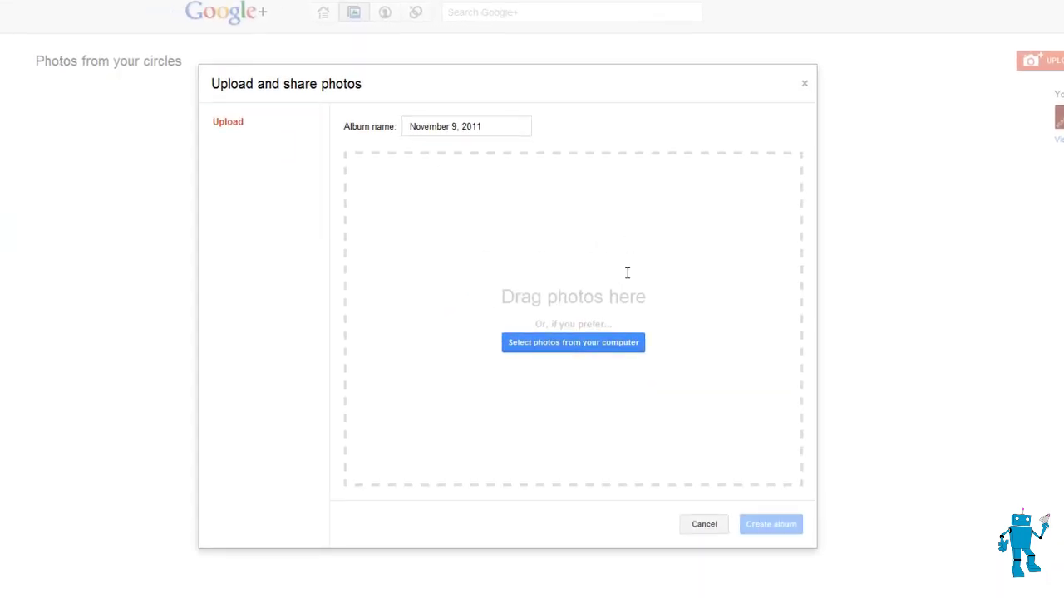
pyautogui.click(614, 347)
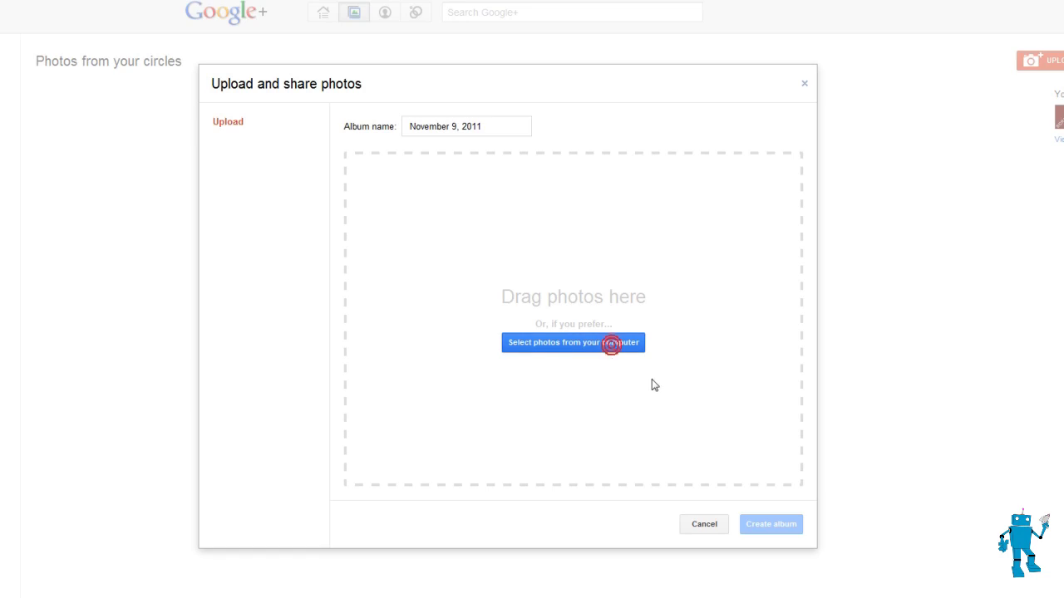
pyautogui.moveTo(802, 181); pyautogui.dragTo(803, 350)
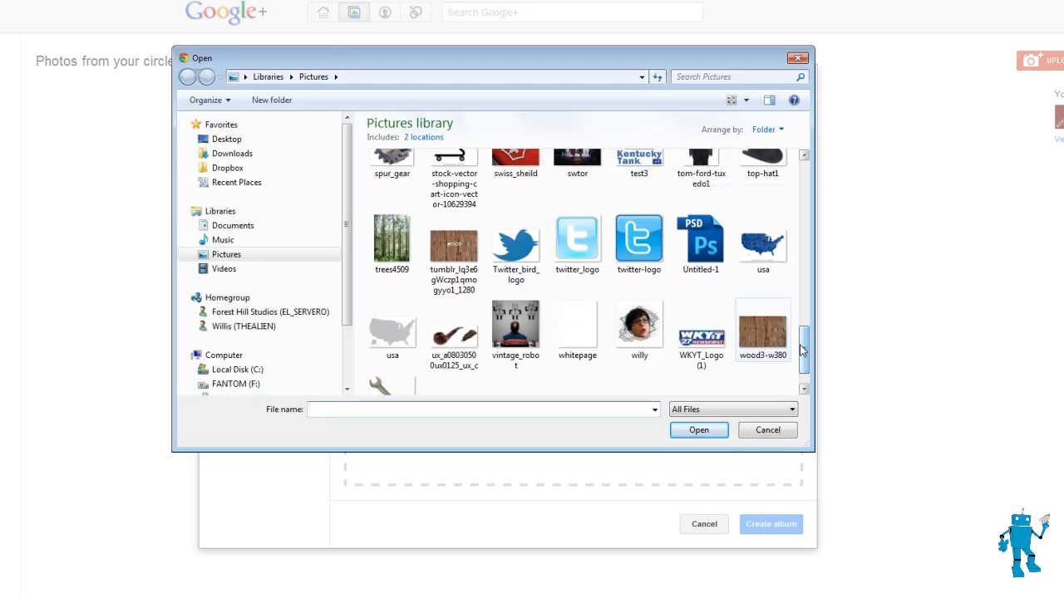
pyautogui.doubleClick(640, 329)
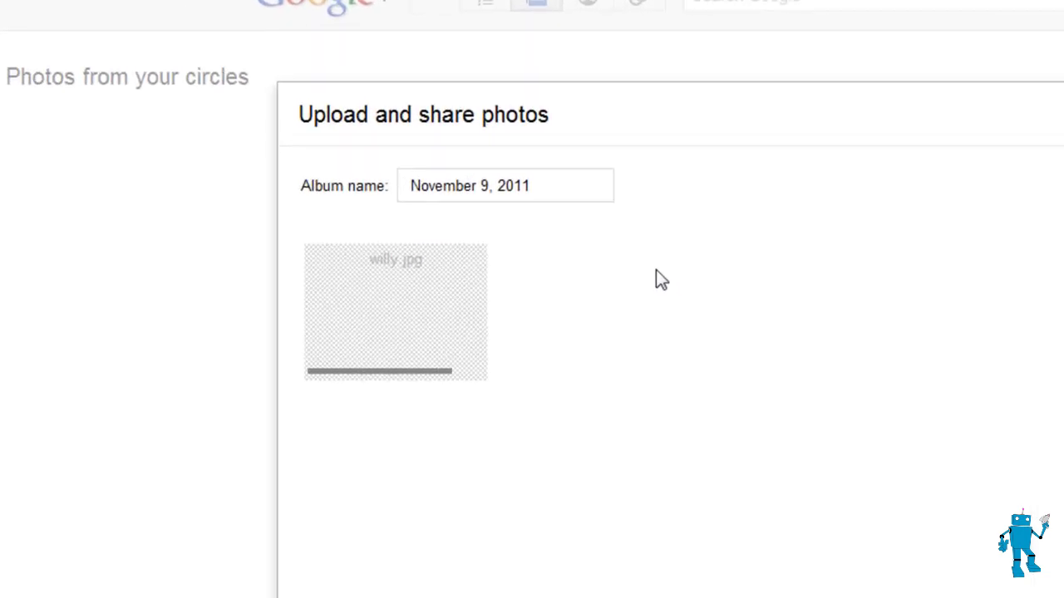
# Name the album 'Willy @ Forest Hill Company' and share it publicly with the comment 'yay!'
pyautogui.tripleClick(559, 188)
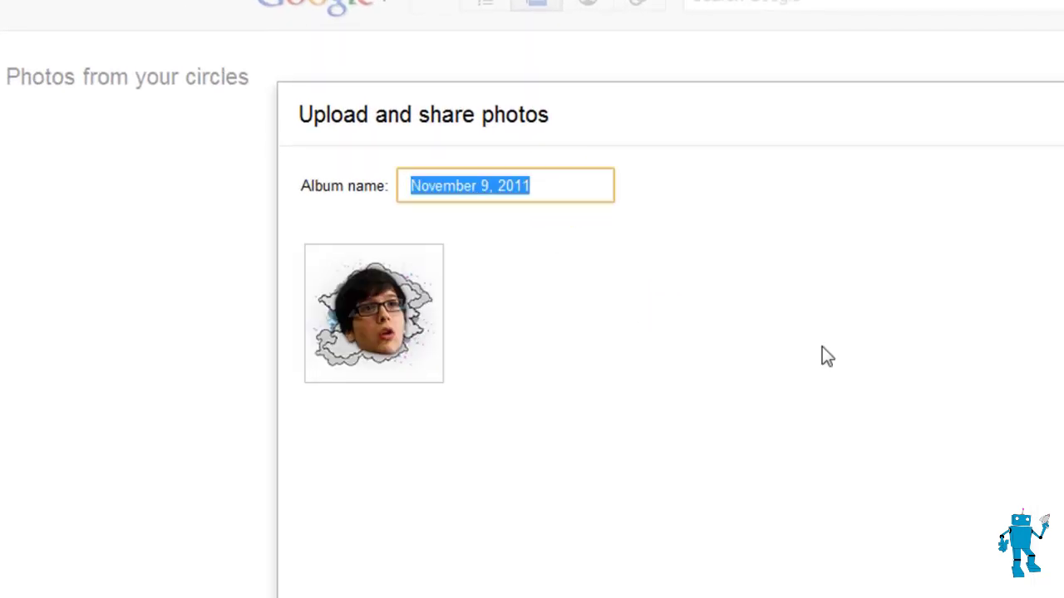
pyautogui.write('Willy ')
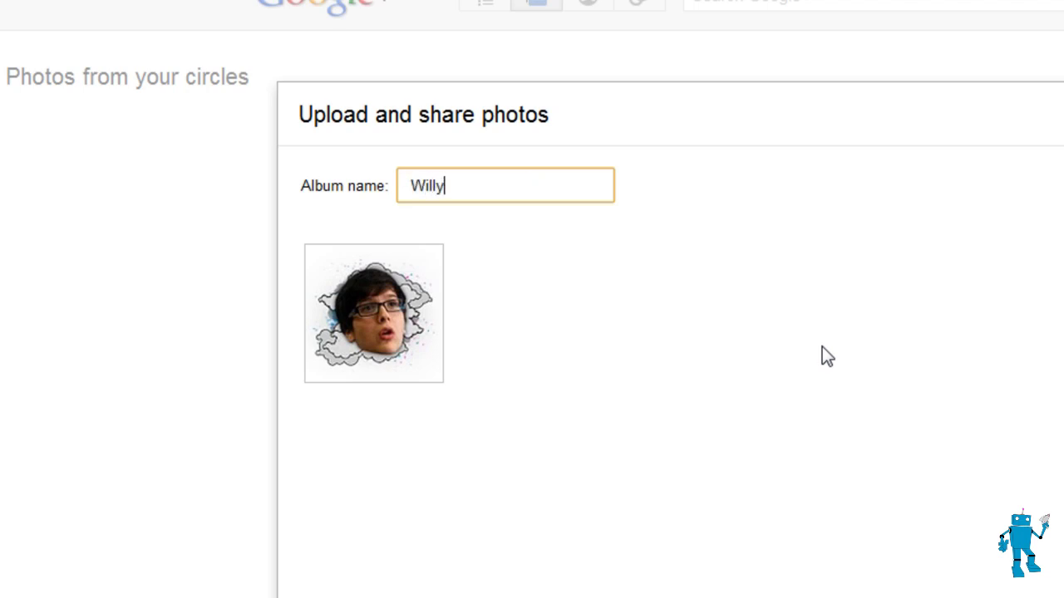
pyautogui.write('@')
pyautogui.write(' Forest Hill ')
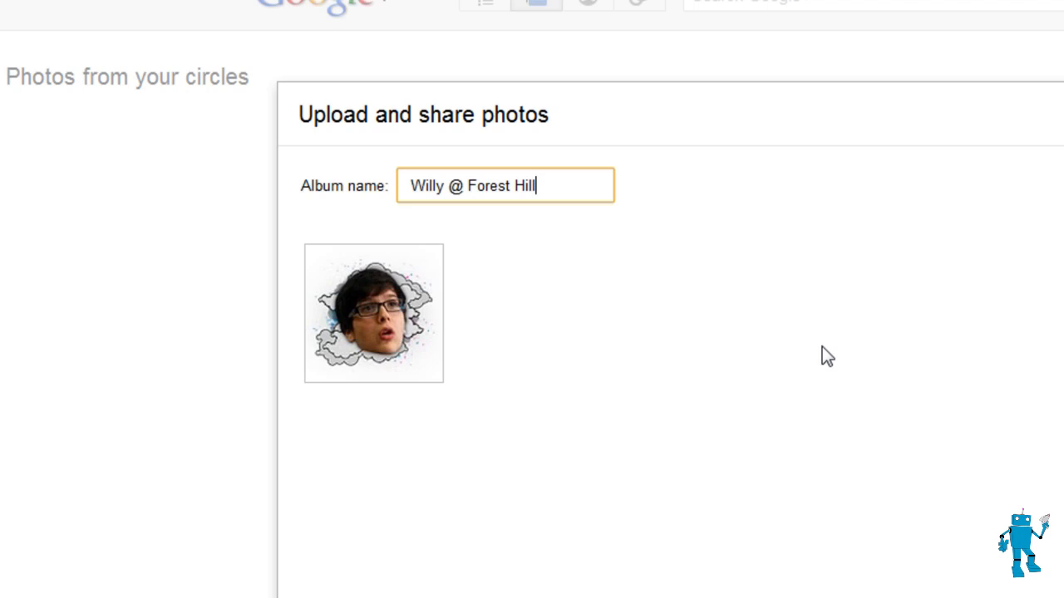
pyautogui.write('Company')
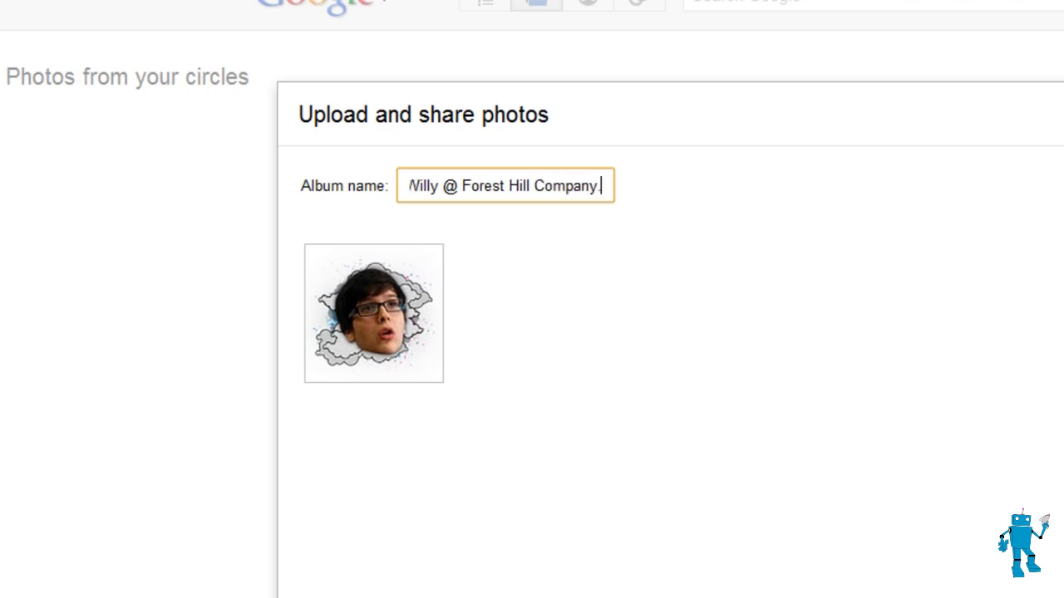
pyautogui.press('Return')
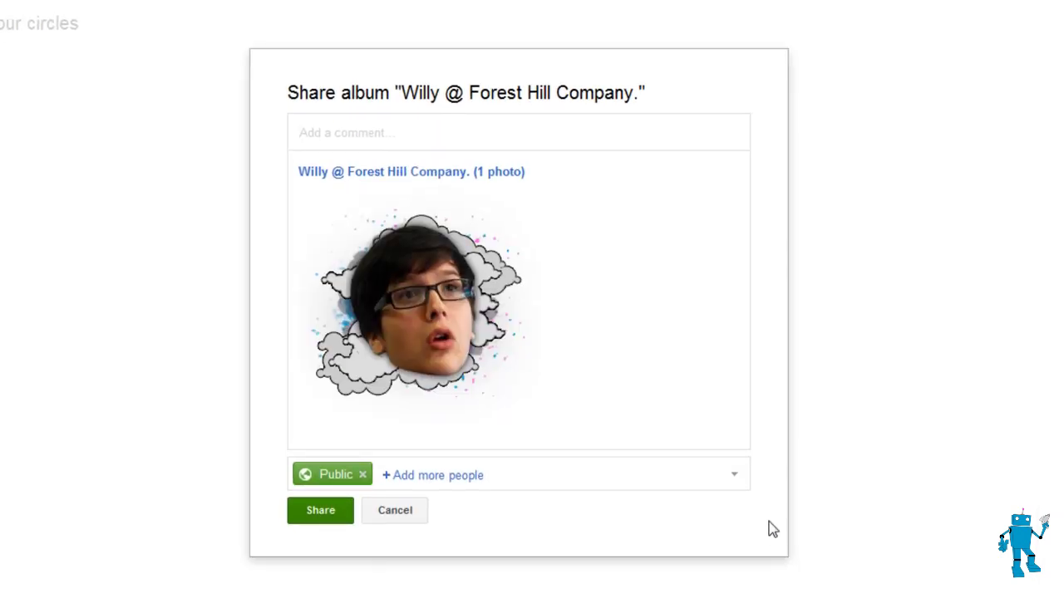
pyautogui.write('yay!')
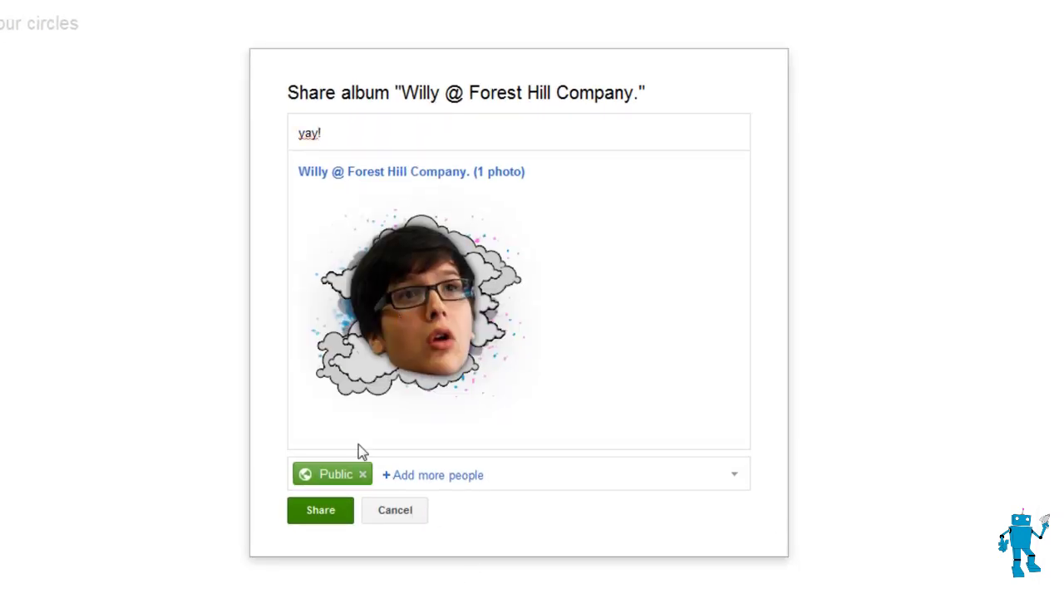
pyautogui.click(326, 510)
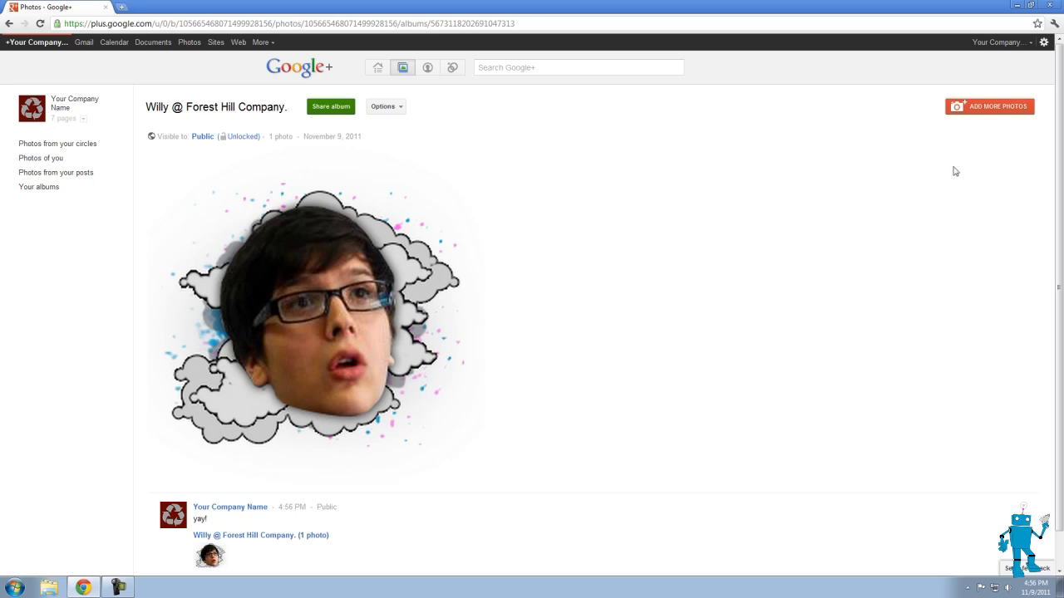
# Add the air balloon and Alps photos to the album and share it as 'alps and ballon'
pyautogui.click(969, 108)
pyautogui.click(541, 319)
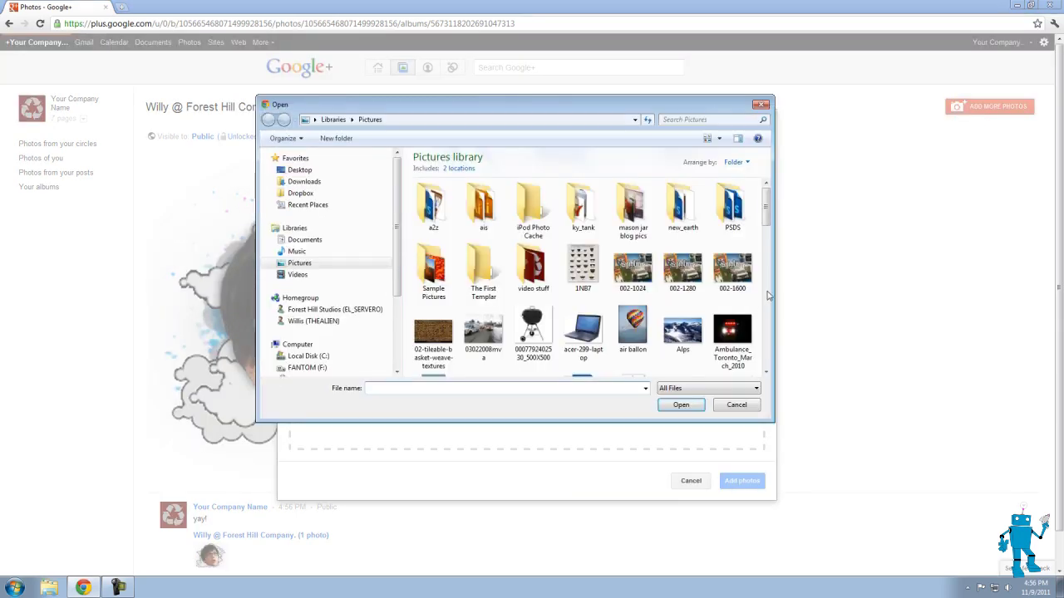
pyautogui.moveTo(765, 206); pyautogui.dragTo(766, 235)
pyautogui.scroll(1, 765, 235)
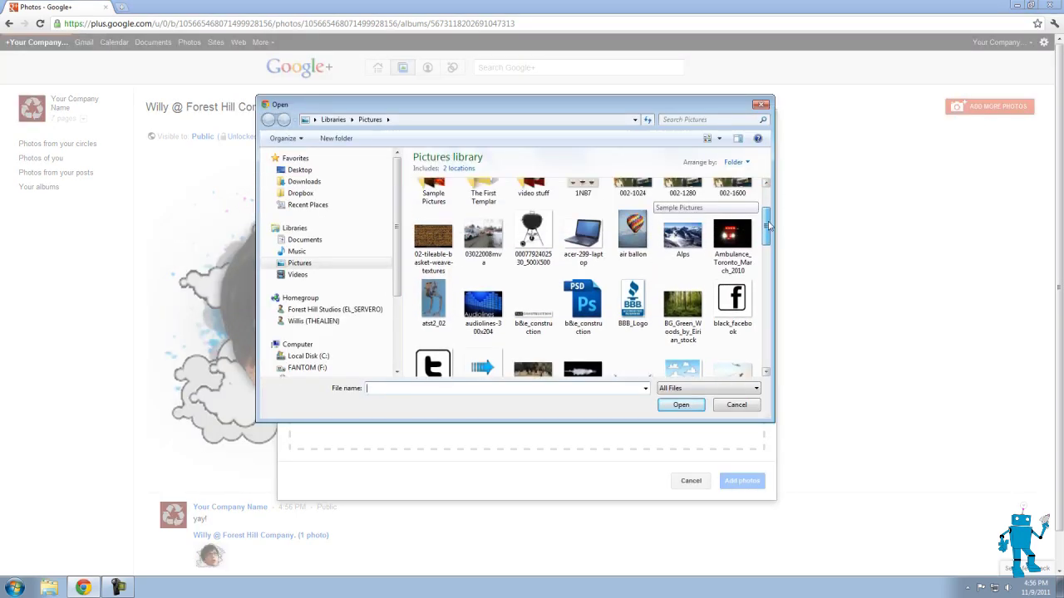
pyautogui.click(633, 250)
pyautogui.keyDown('ctrl'); pyautogui.click(681, 241); pyautogui.keyUp('ctrl')
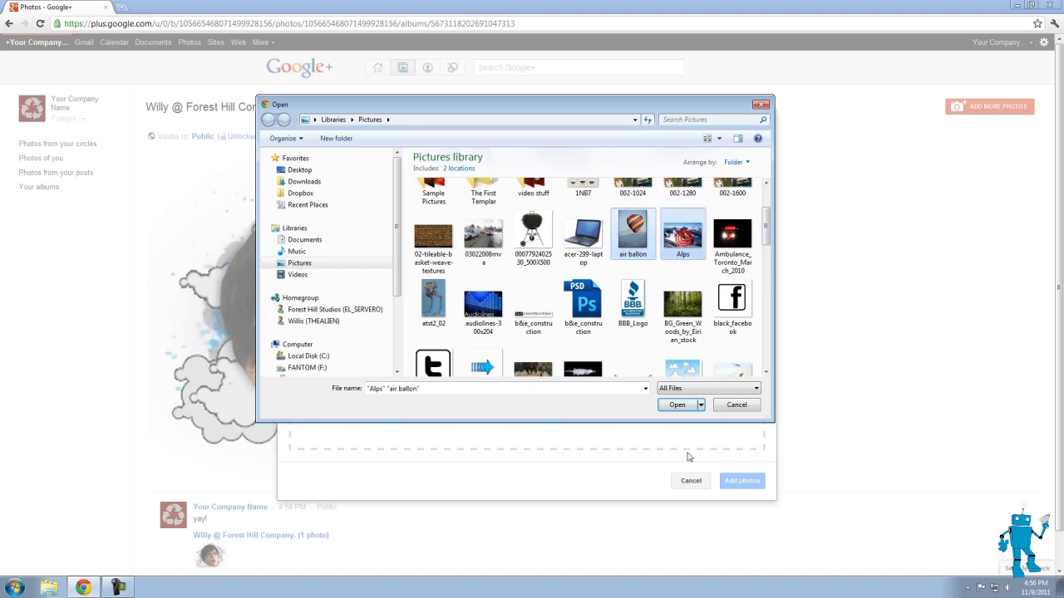
pyautogui.click(675, 408)
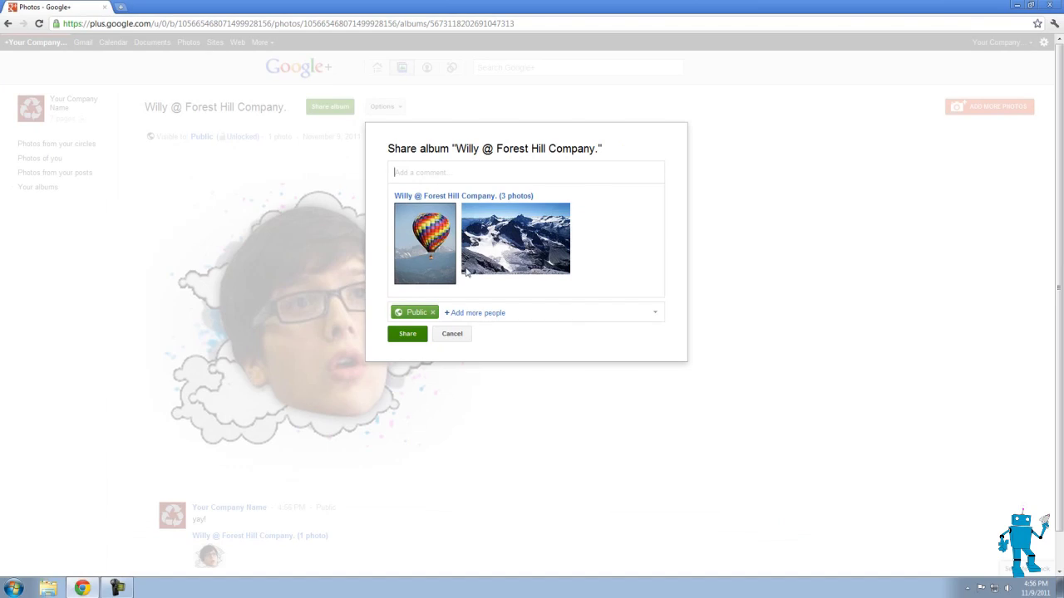
pyautogui.write('alps and ballon')
pyautogui.click(407, 333)
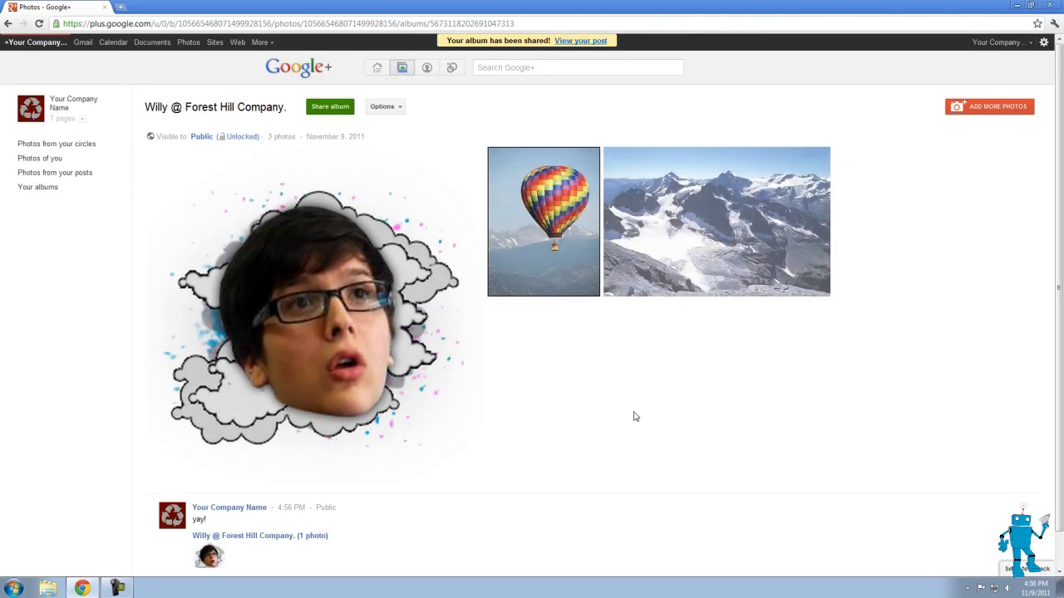
# Open the balloon photo and post the comment 'ballons!!' on it
pyautogui.click(572, 266)
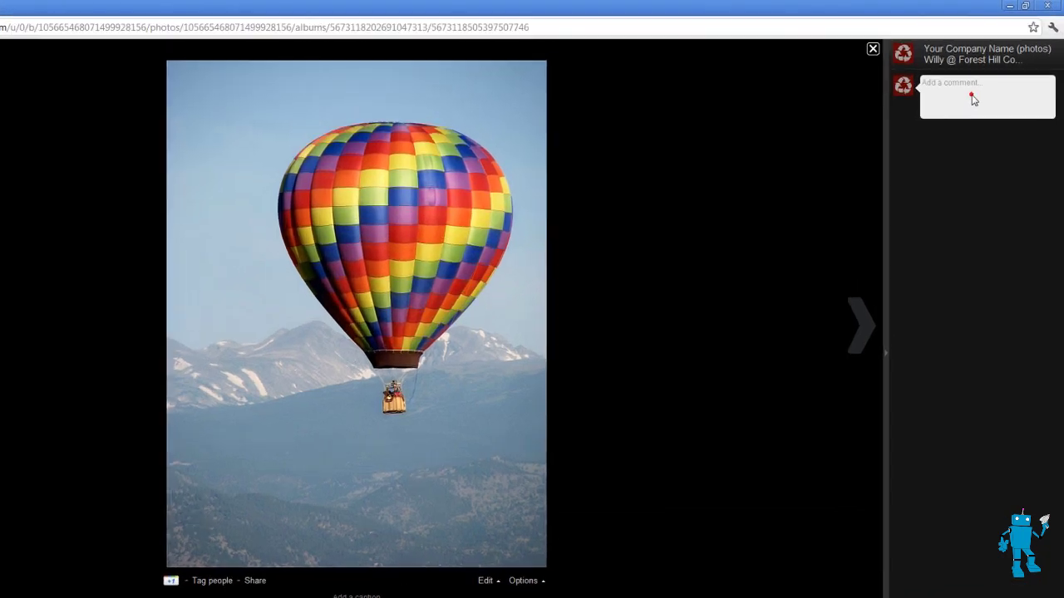
pyautogui.click(971, 91)
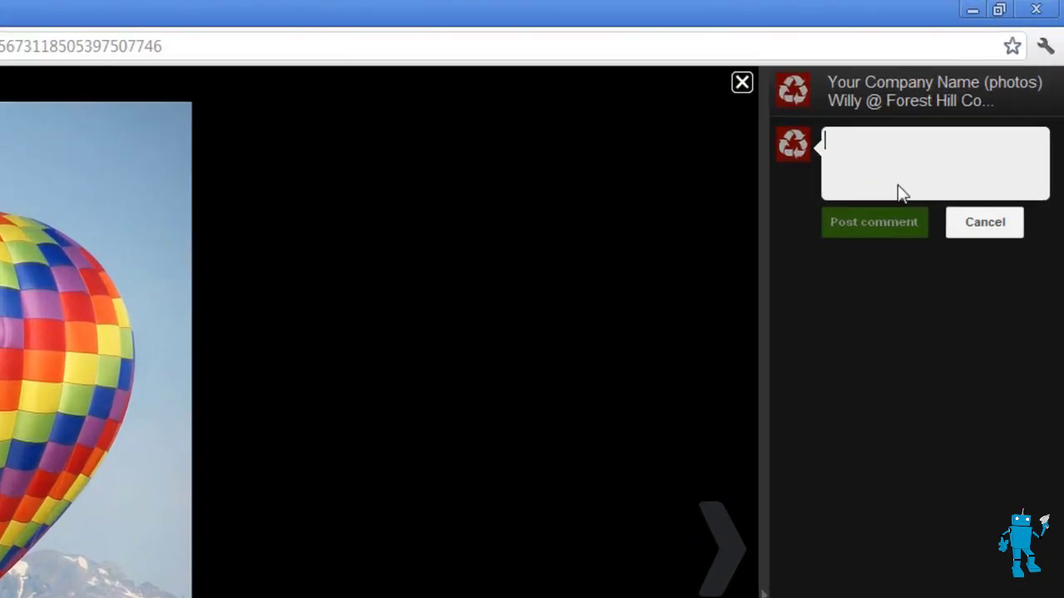
pyautogui.write('b')
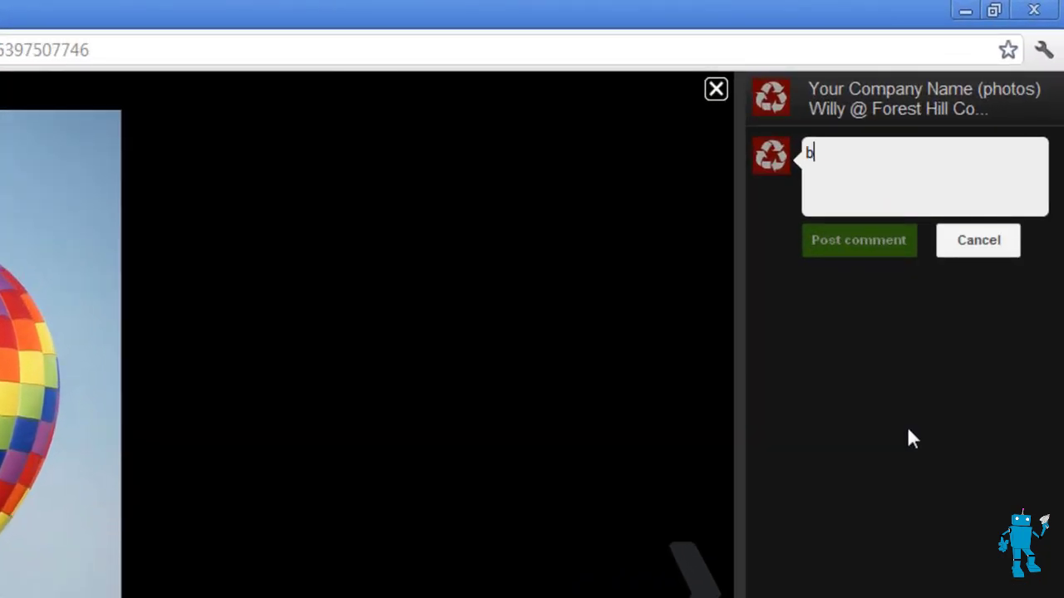
pyautogui.write('allons!!')
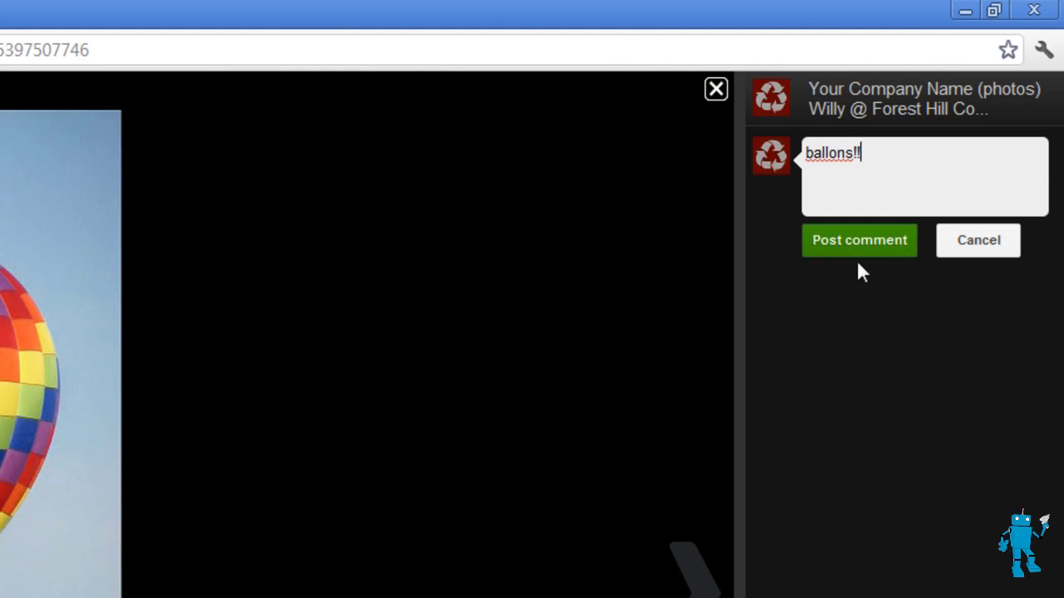
pyautogui.click(855, 240)
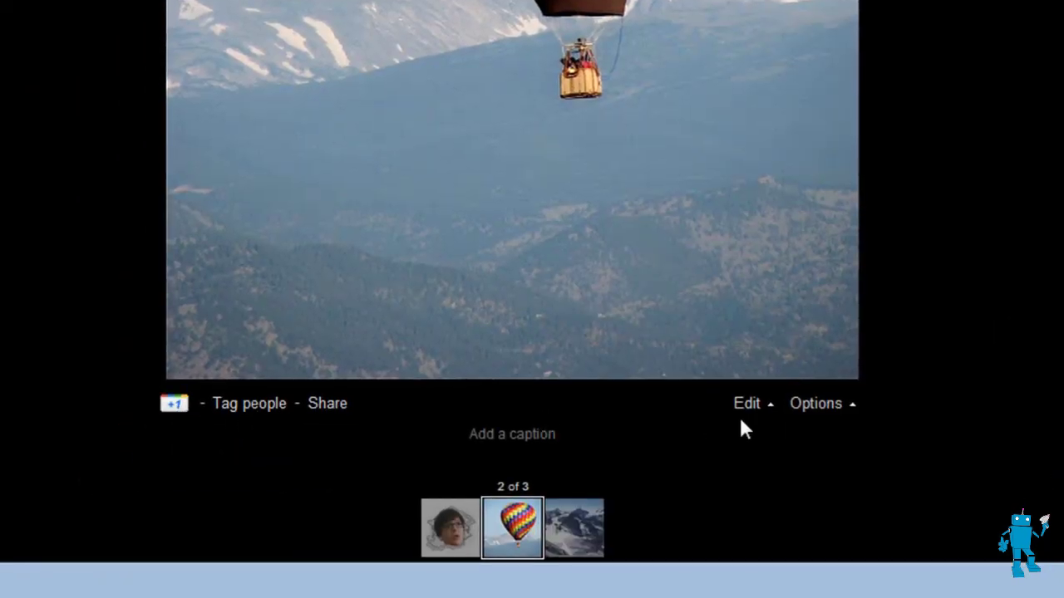
# Rotate the balloon photo left and back right, then return to the album
pyautogui.click(844, 413)
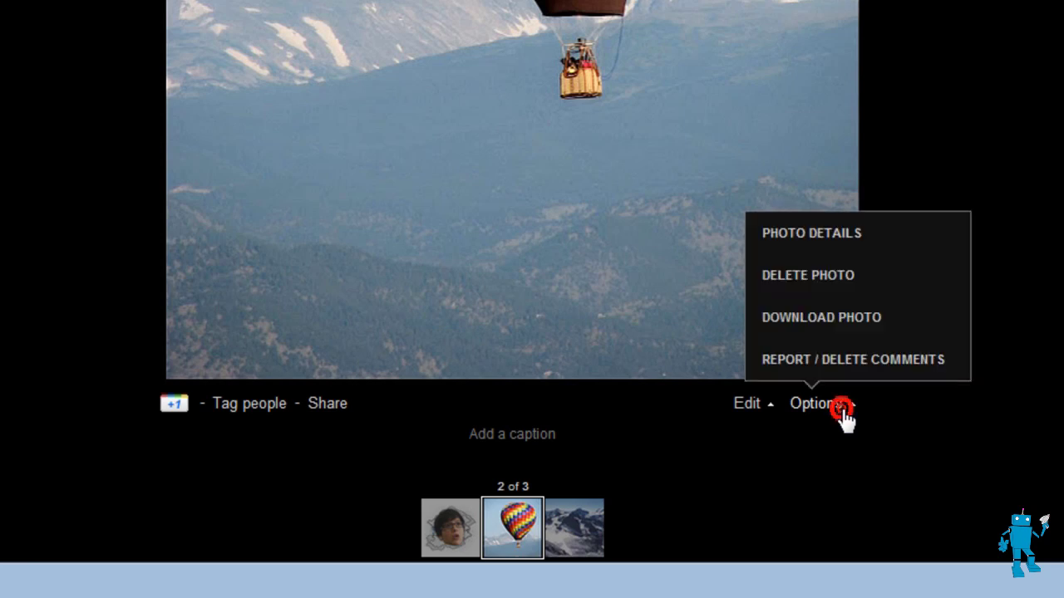
pyautogui.click(842, 417)
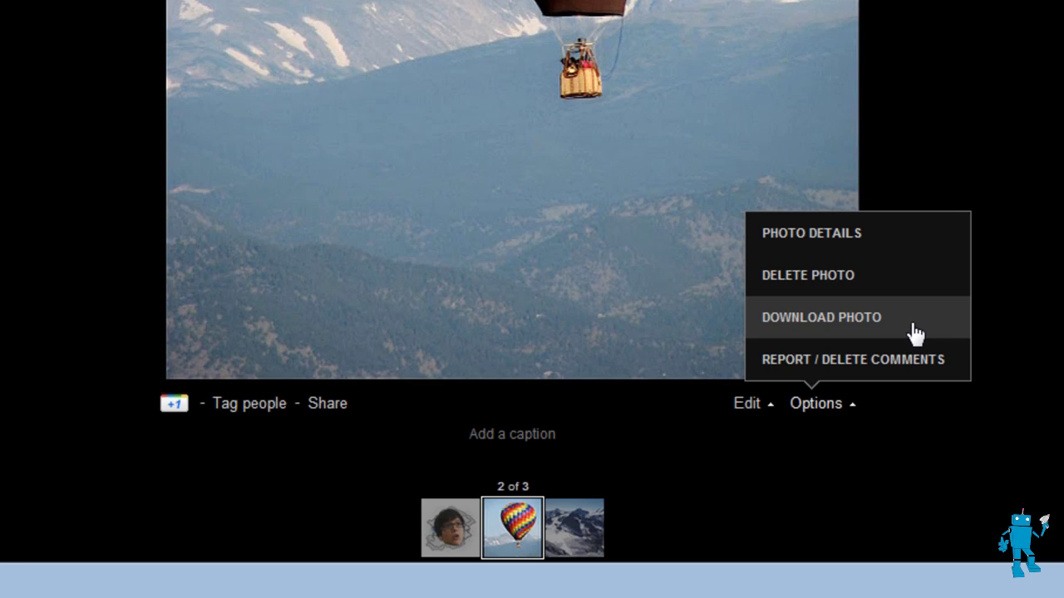
pyautogui.click(833, 406)
pyautogui.click(757, 403)
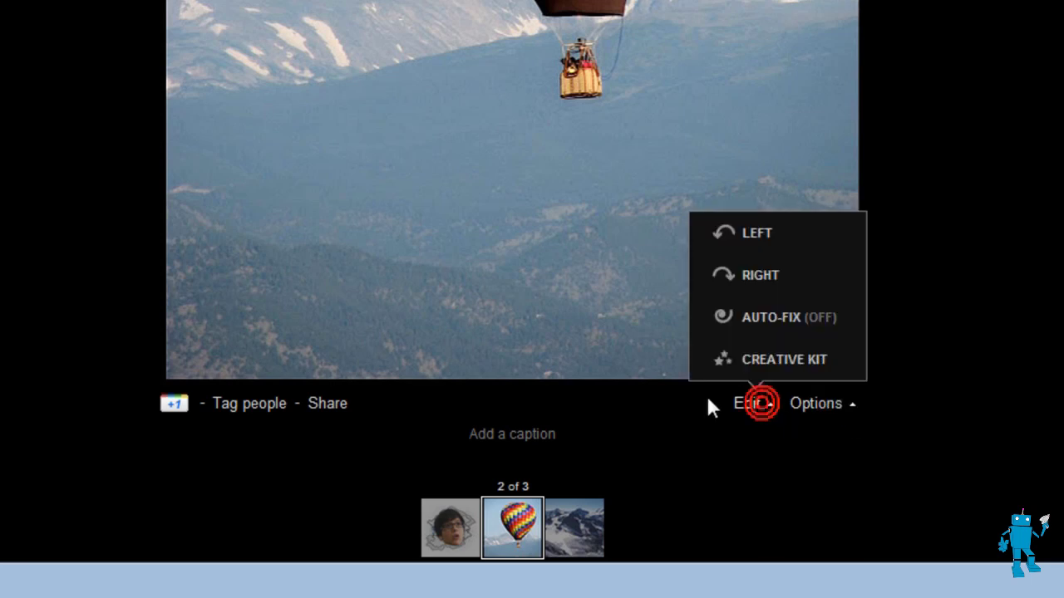
pyautogui.click(812, 236)
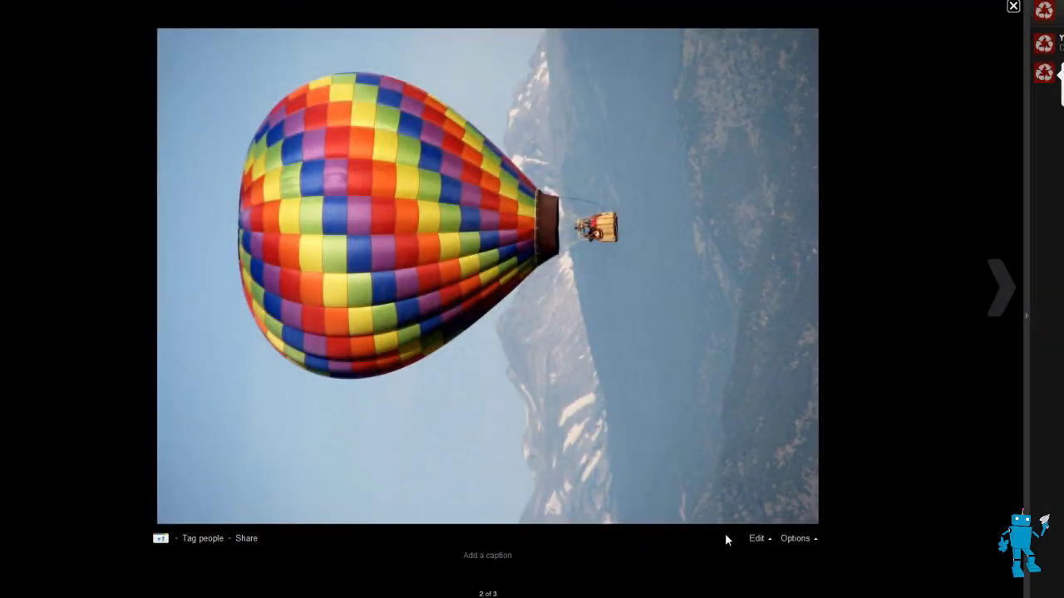
pyautogui.click(756, 538)
pyautogui.click(758, 472)
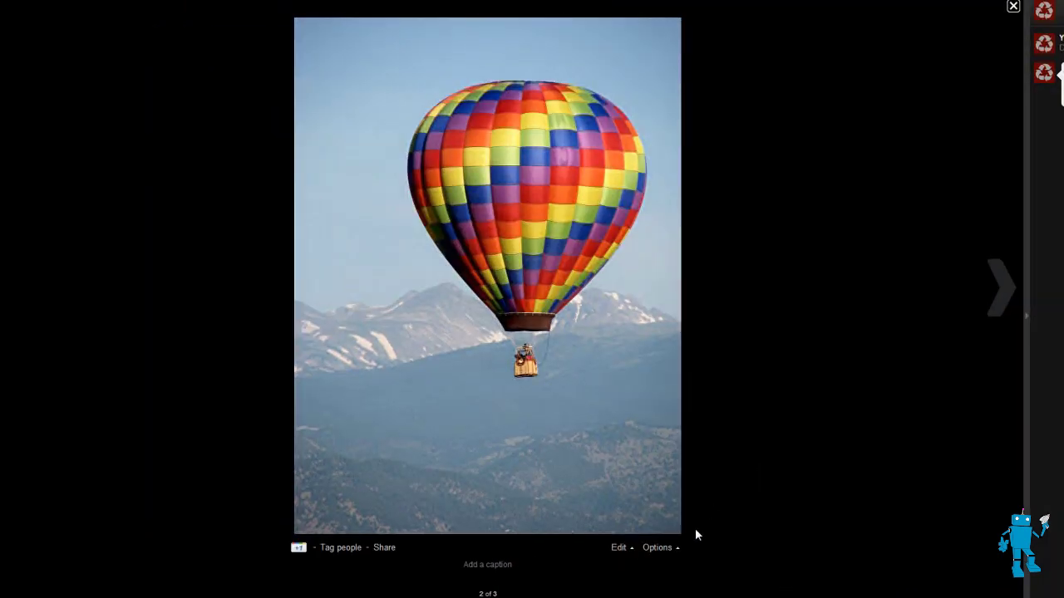
pyautogui.click(620, 545)
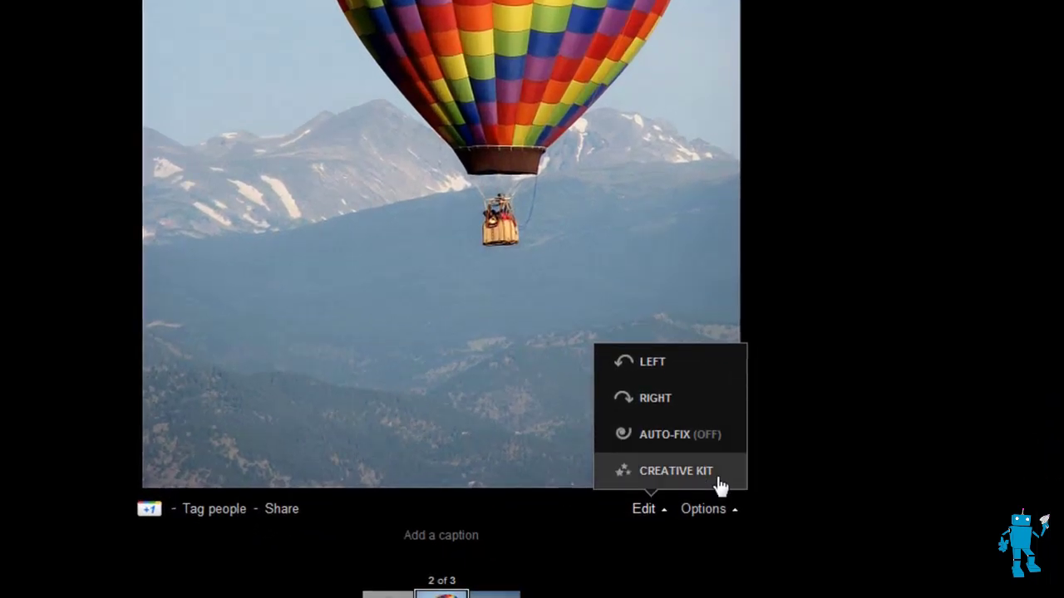
pyautogui.click(846, 474)
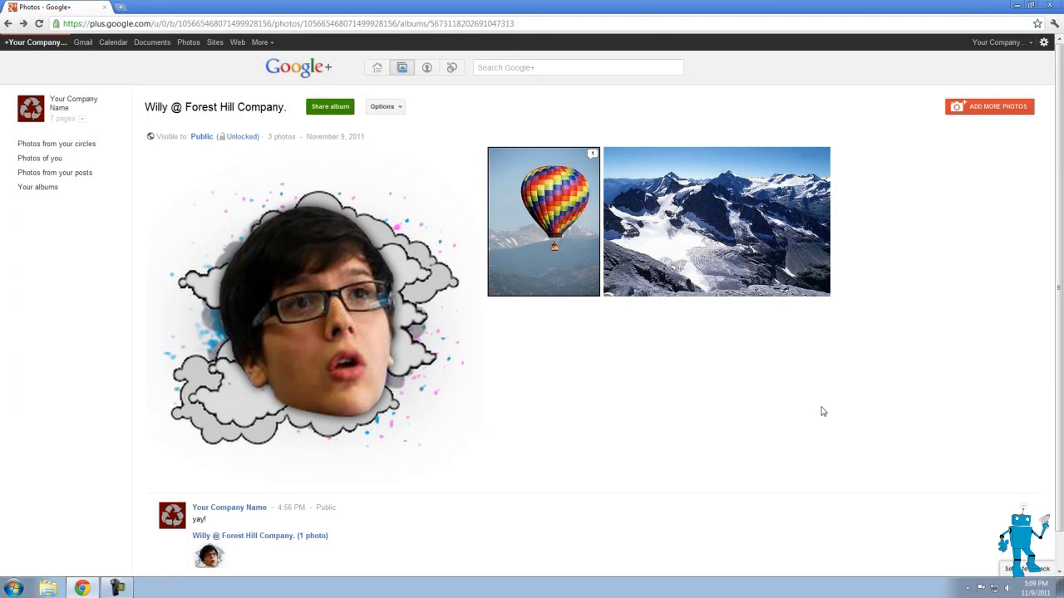
# Switch to the Forest Hill Studios page and view its profile posts
pyautogui.click(82, 118)
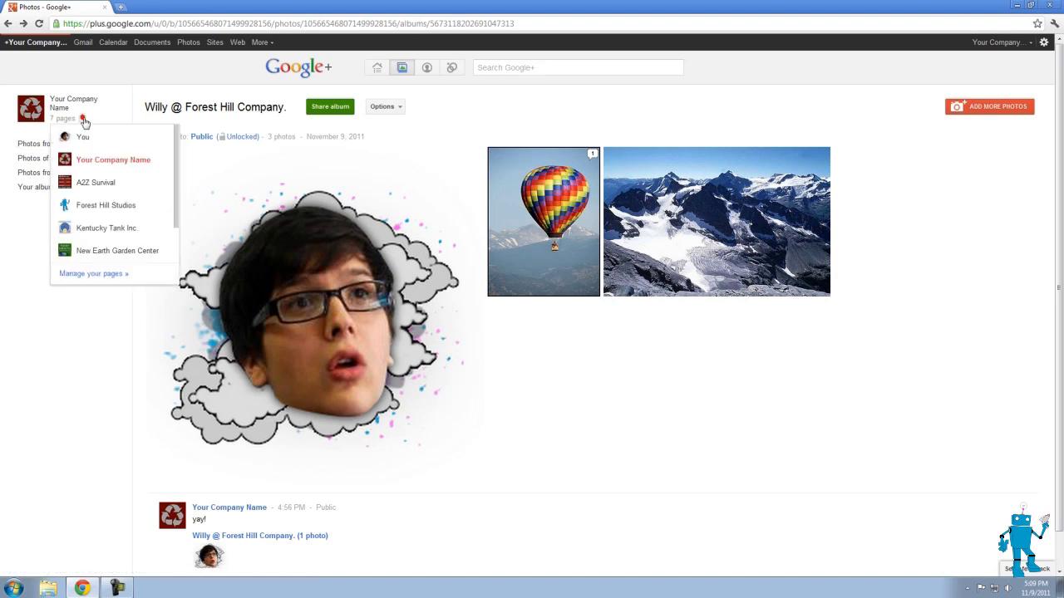
pyautogui.click(112, 208)
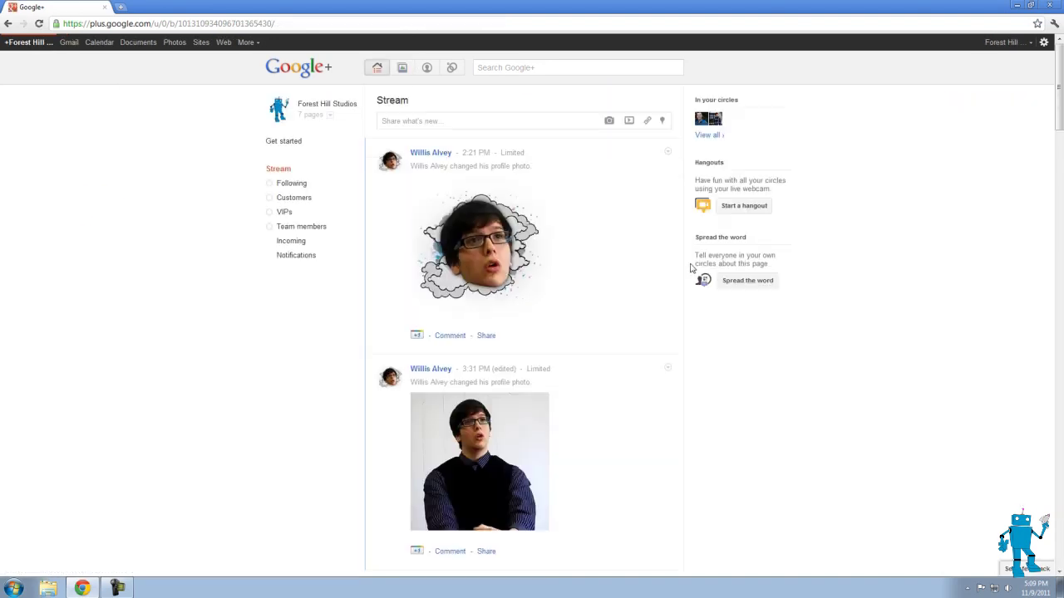
pyautogui.click(350, 107)
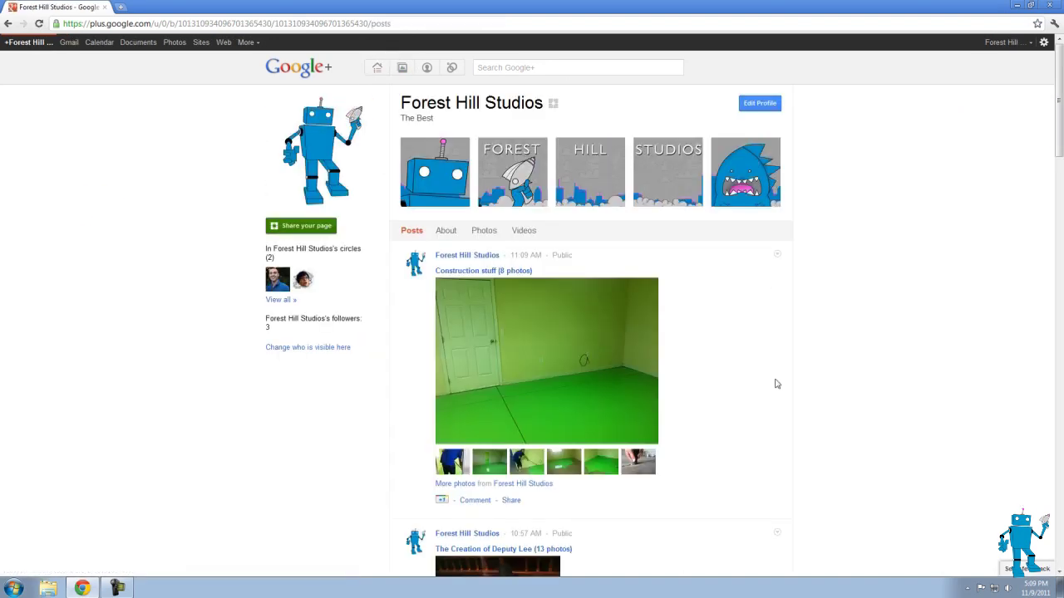